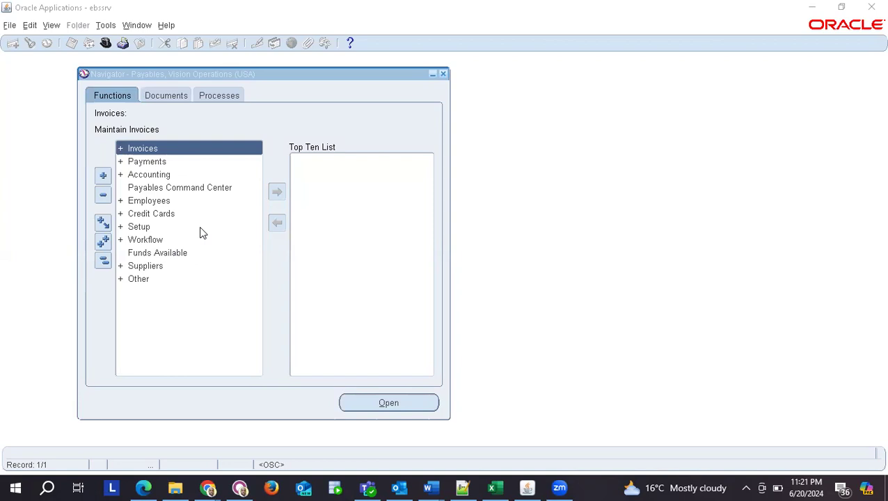
Open the supplier entry page from the Suppliers functions in the Payables navigator.
click(175, 265)
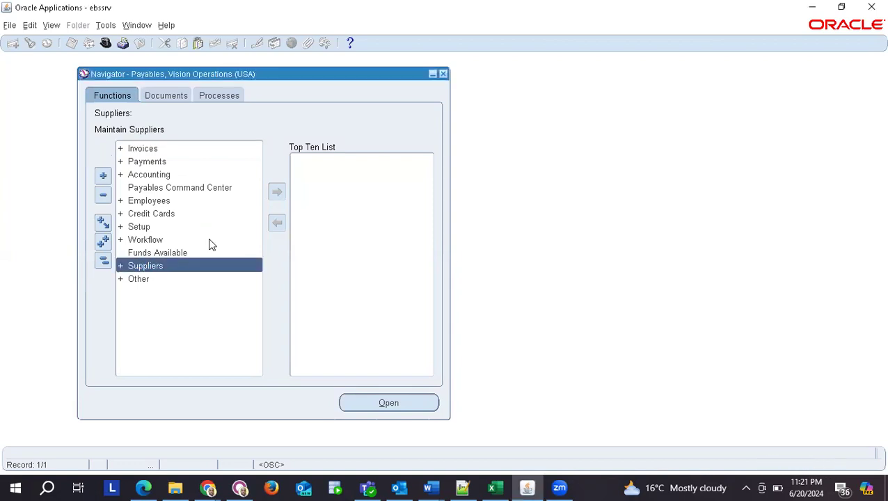
click(103, 259)
click(170, 148)
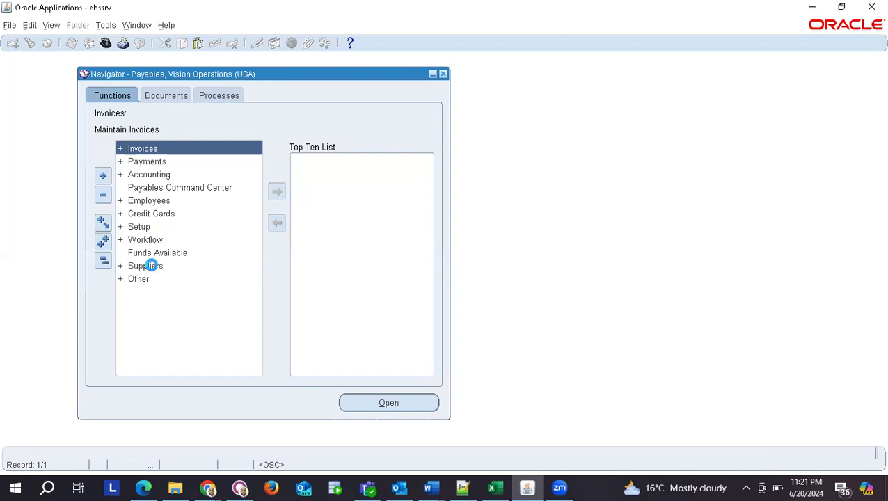
click(151, 267)
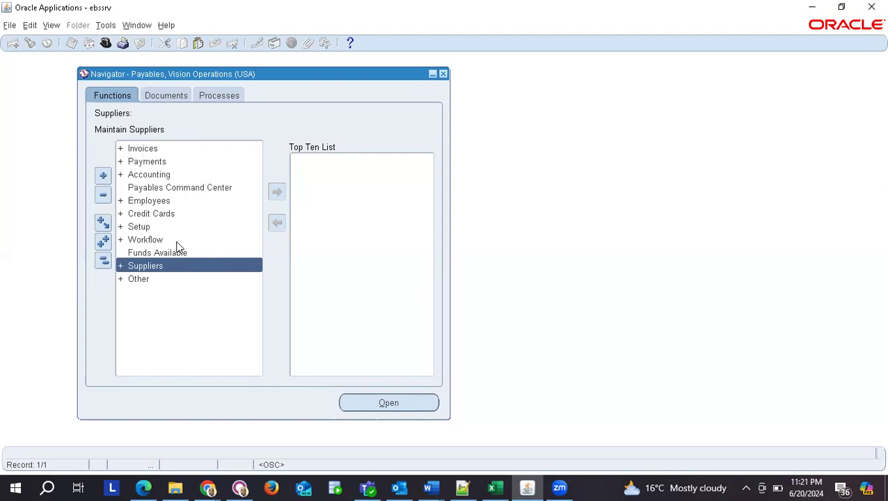
double_click(150, 265)
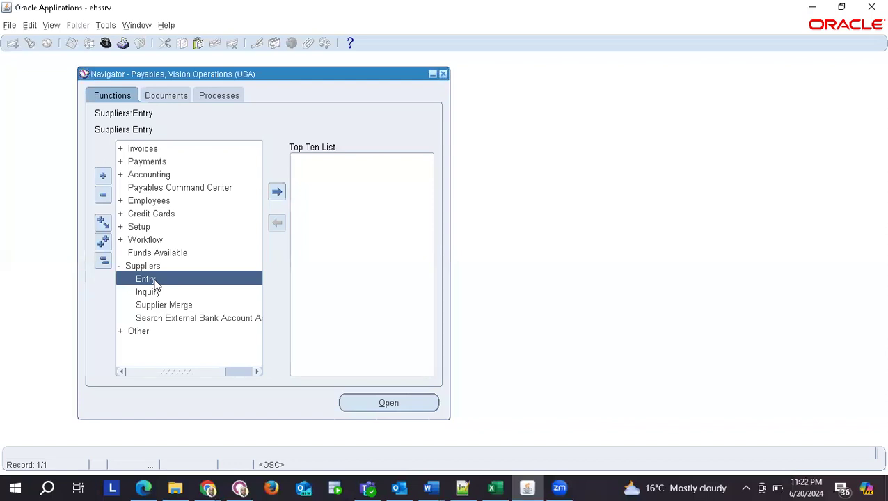
double_click(155, 284)
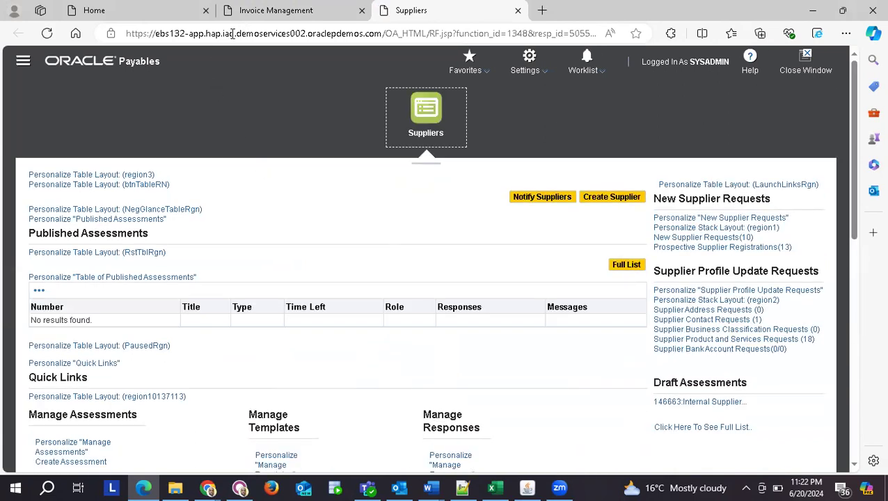
Create a standard supplier with the organization name Simba and apply it.
scroll(329, 285, down, 2)
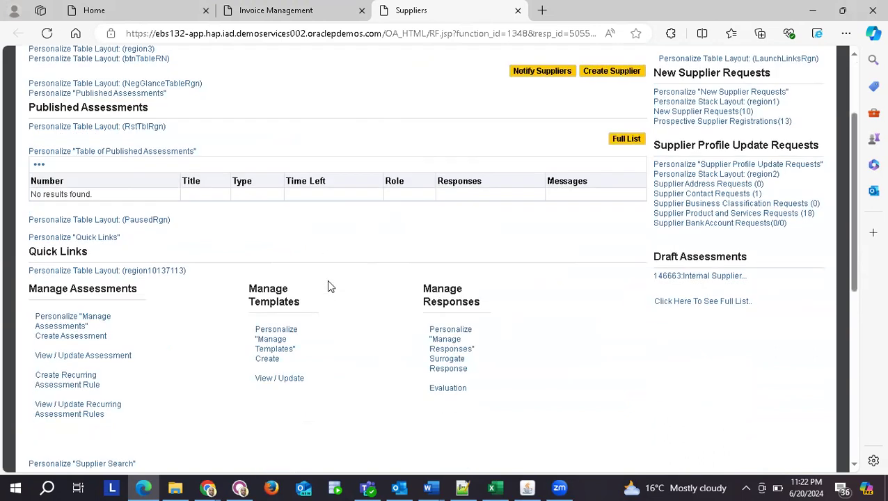
scroll(330, 285, up, 2)
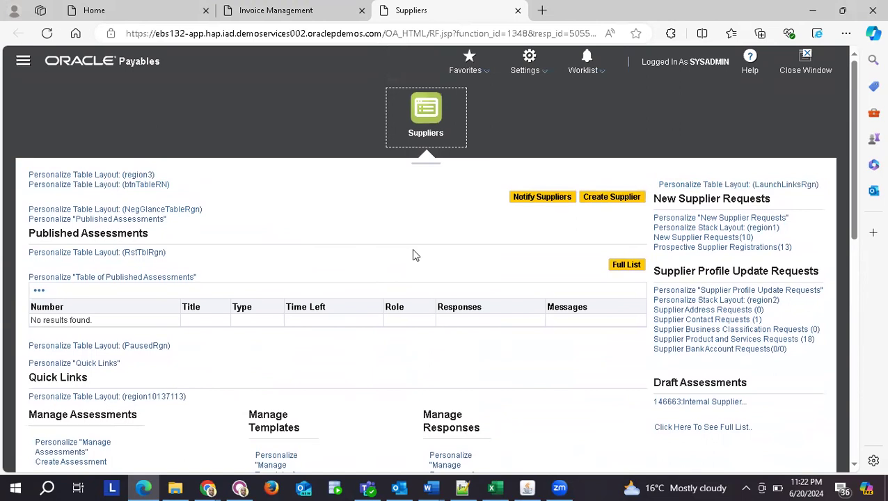
scroll(411, 248, down, 3)
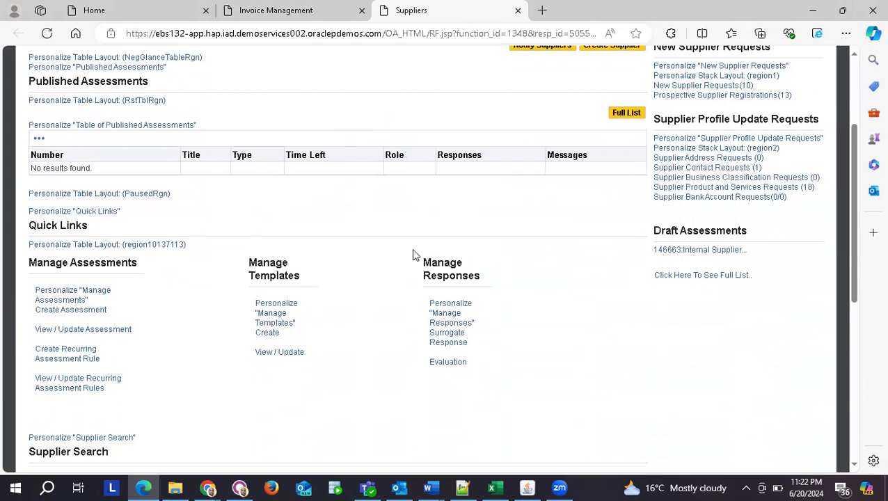
scroll(412, 255, up, 1)
scroll(412, 256, up, 1)
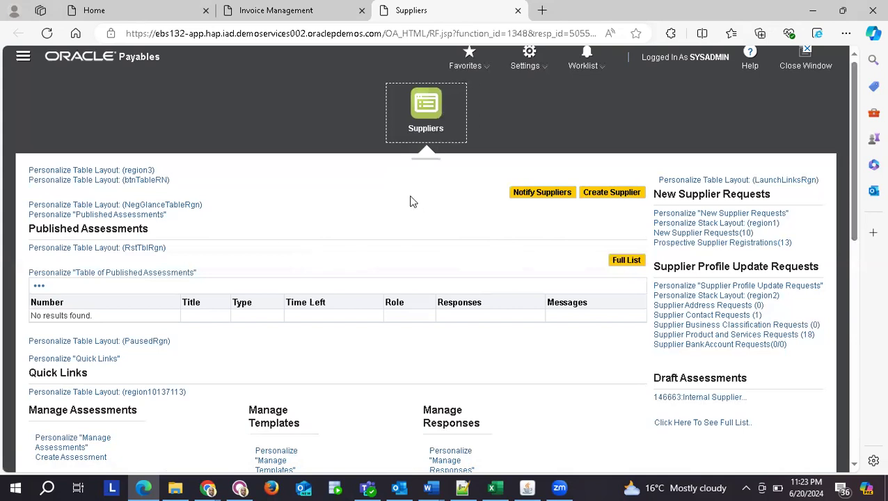
click(608, 197)
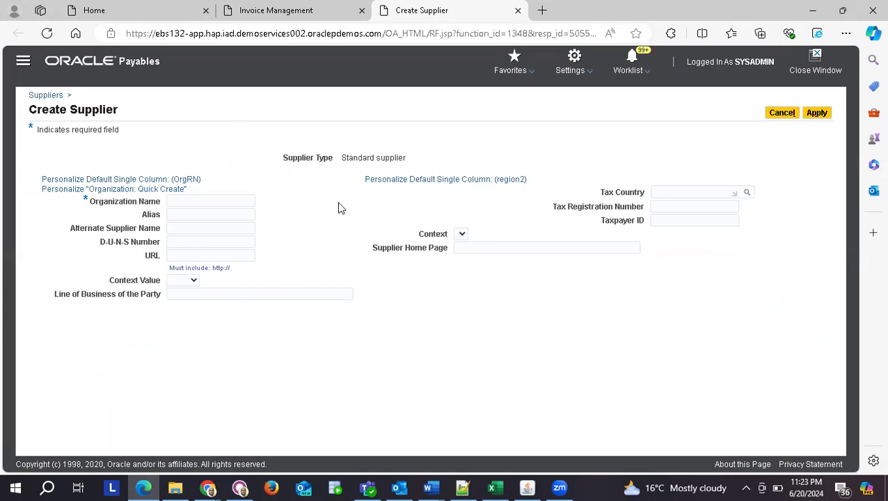
click(208, 201)
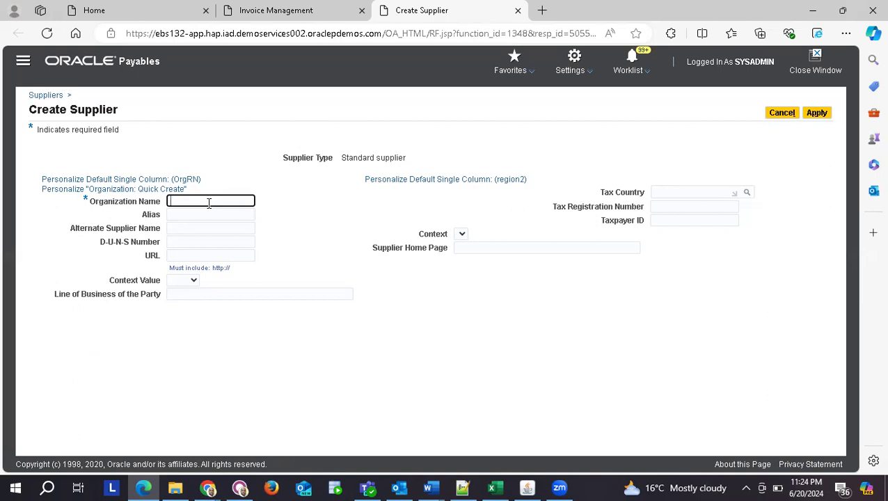
text(Simba)
click(819, 116)
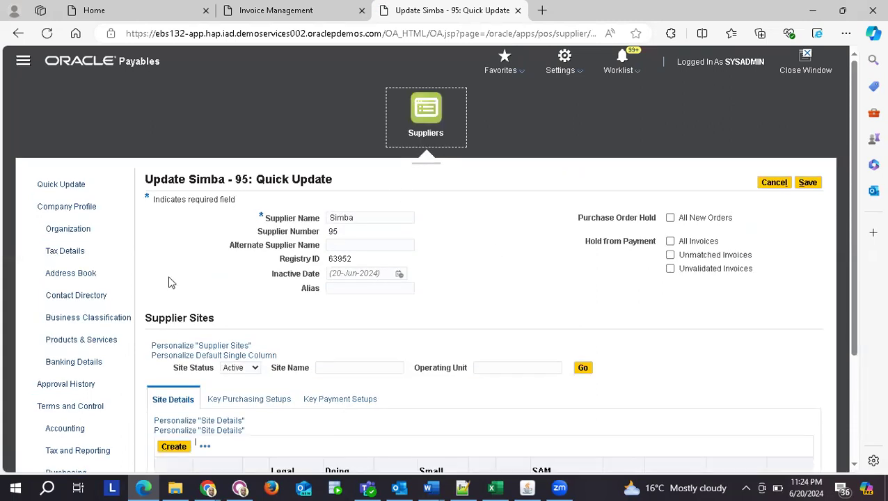
Put all new orders on purchase order hold for the Simba supplier and remove that hold again.
scroll(170, 284, down, 4)
scroll(169, 284, up, 3)
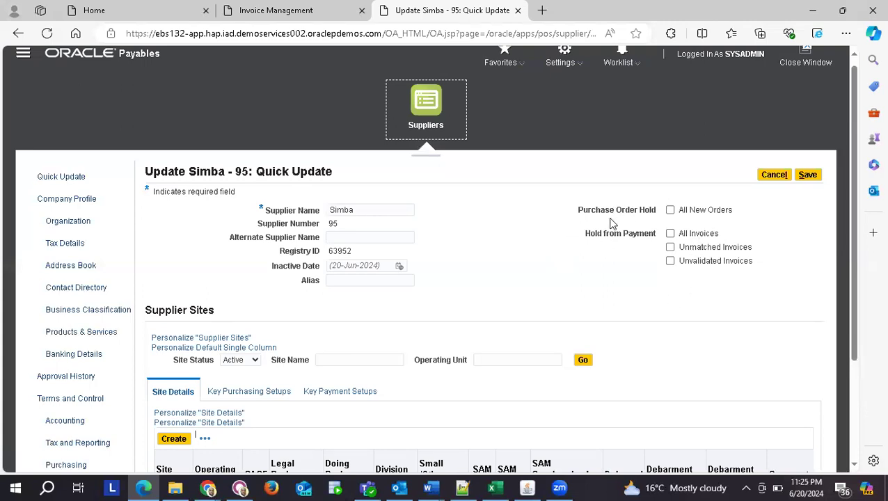
click(670, 211)
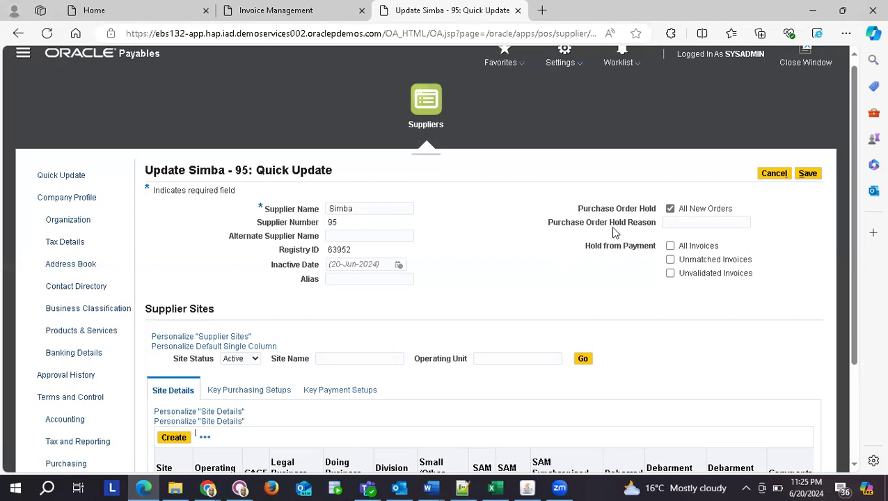
click(670, 209)
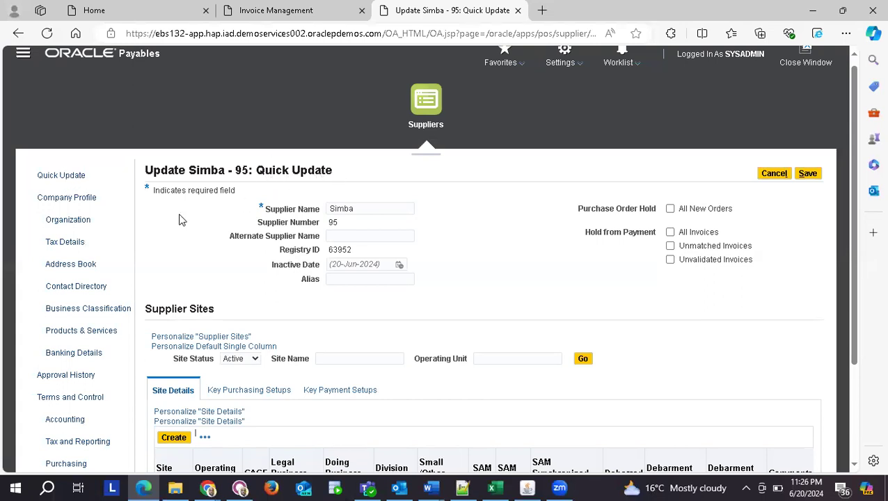
Save the Simba supplier's Quick Update details.
scroll(254, 259, down, 1)
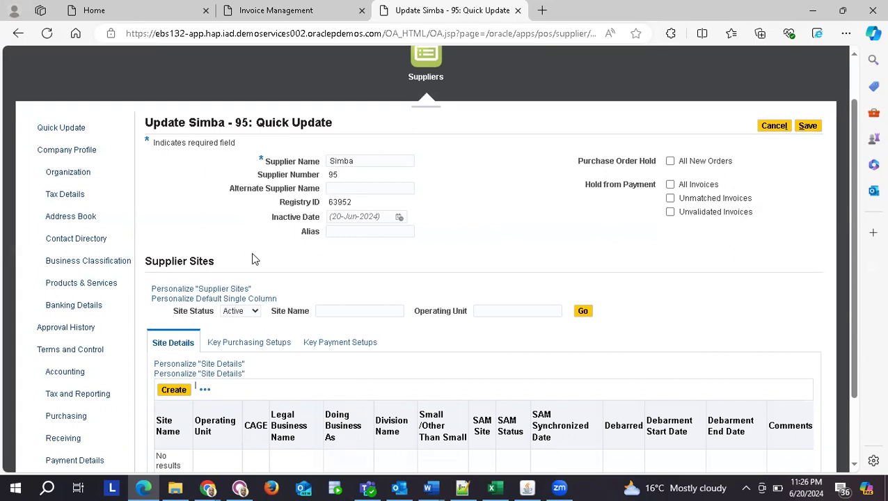
scroll(254, 259, up, 1)
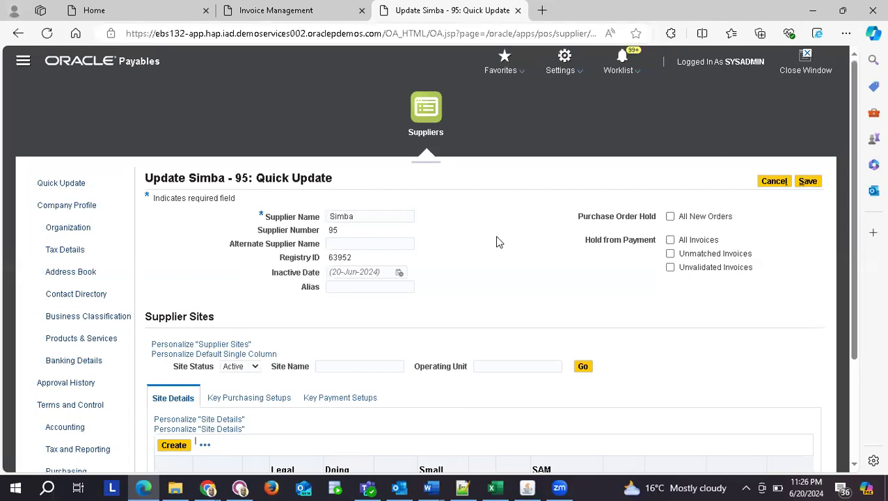
click(811, 184)
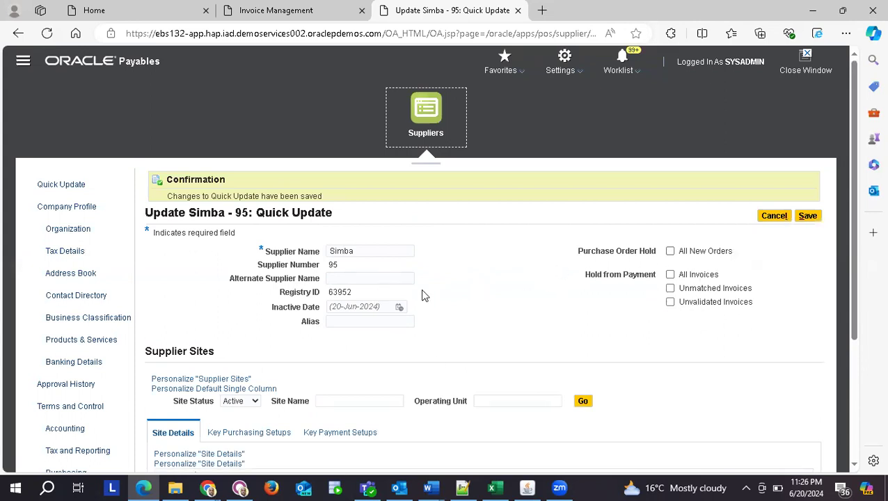
Start creating a new address in the Simba supplier's address book.
scroll(476, 289, down, 2)
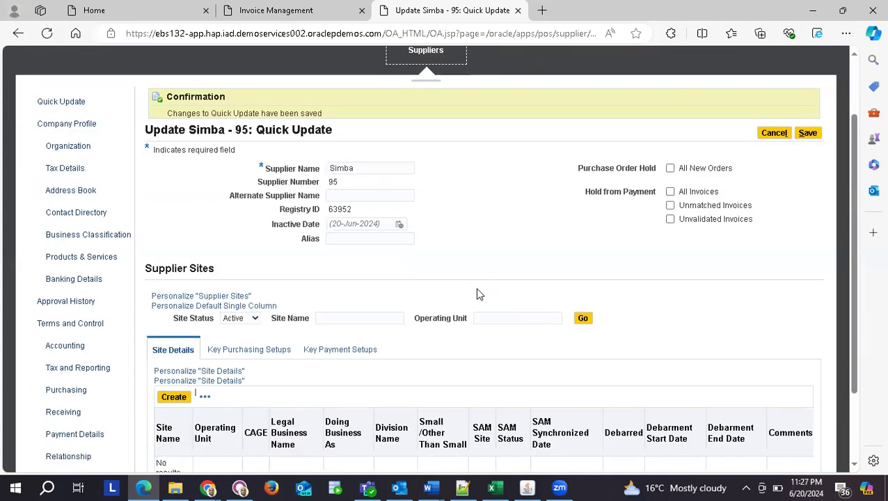
scroll(477, 292, up, 2)
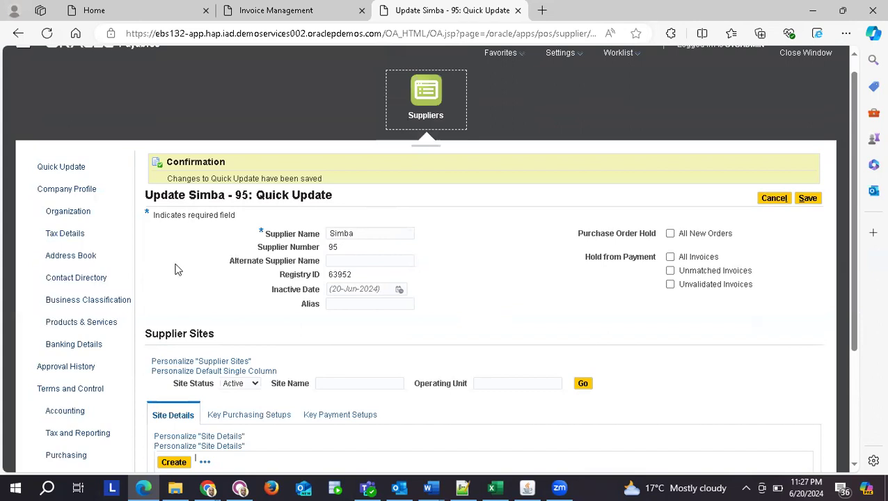
click(69, 259)
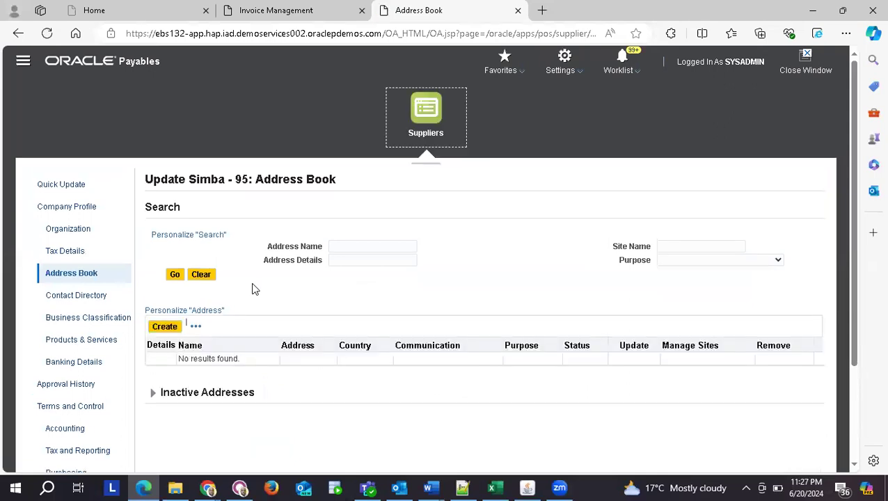
scroll(254, 289, down, 3)
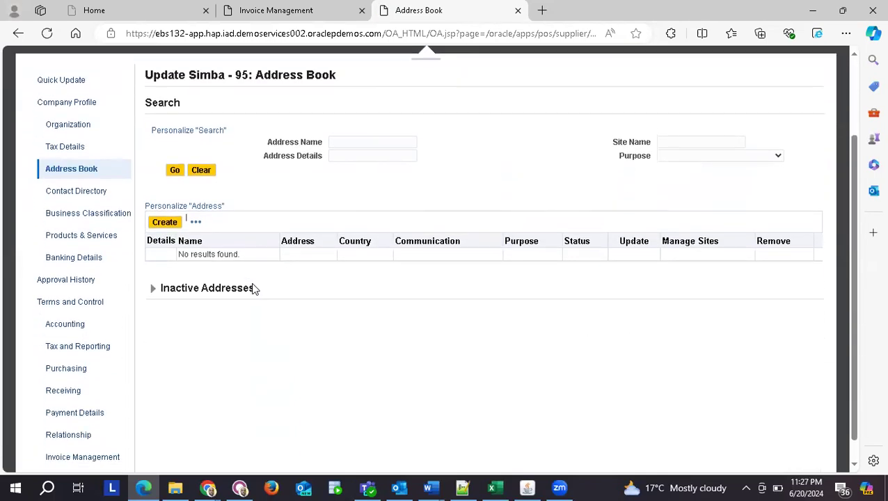
scroll(254, 290, up, 3)
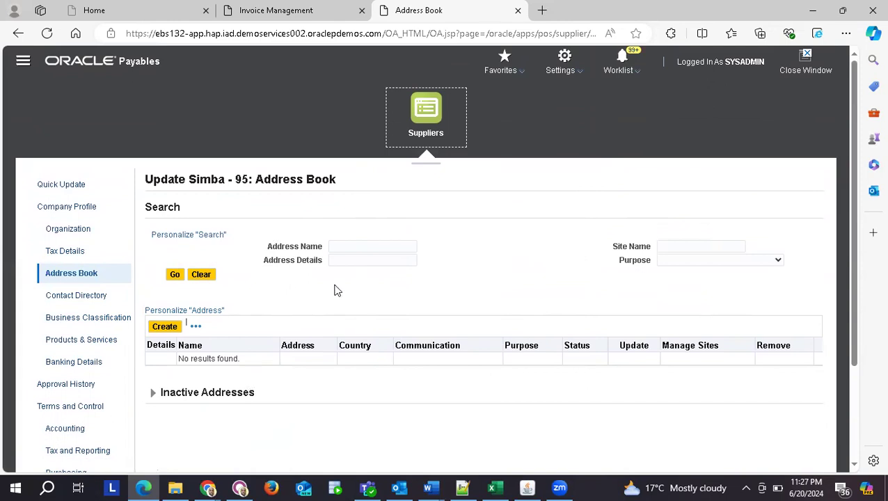
click(164, 327)
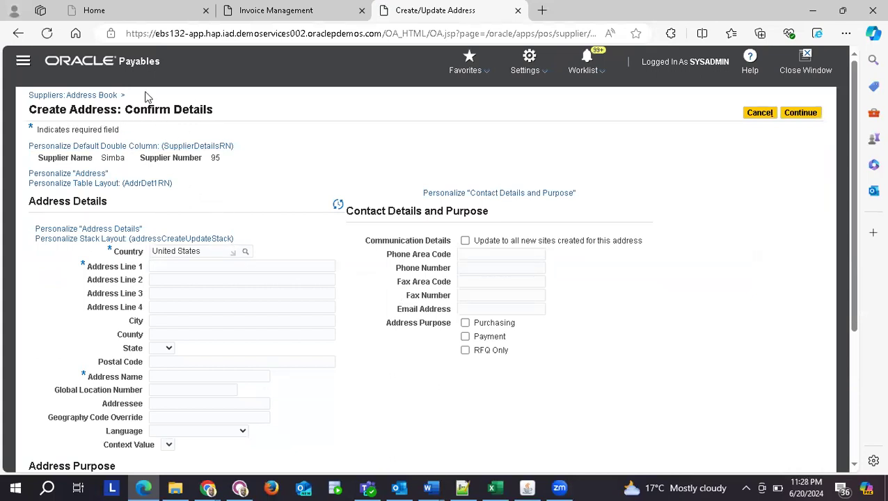
Set the new address's country to Kenya.
click(210, 251)
key(BackSpace)
key(BackSpace)
key(BackSpace)
key(BackSpace)
key(BackSpace)
key(BackSpace)
text(Ken)
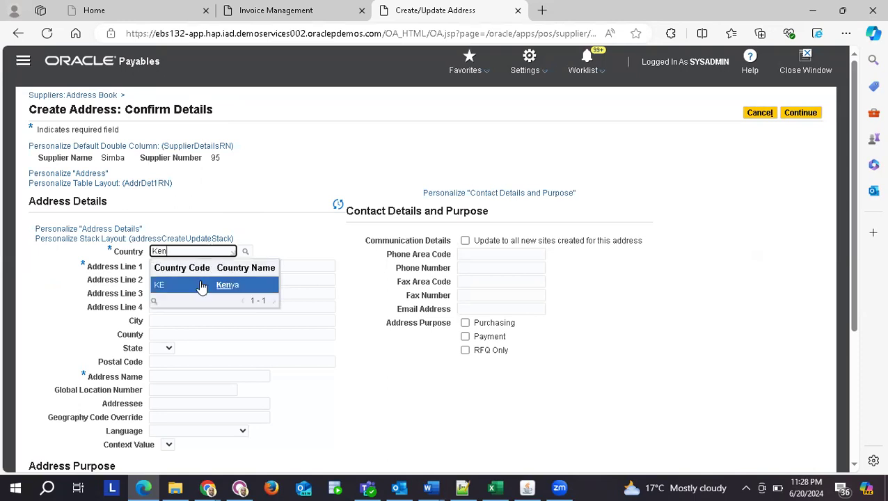
click(201, 285)
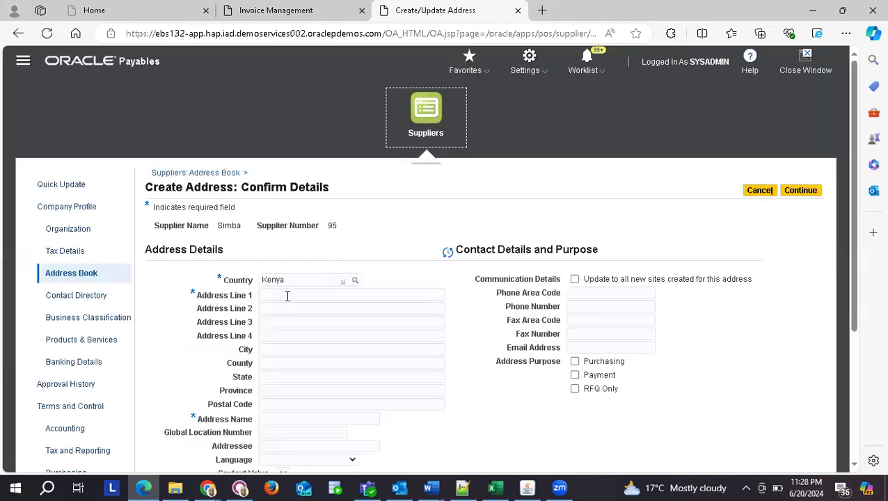
Fill in the supplier's first postal address line and name the address Simba_HQ.
click(285, 296)
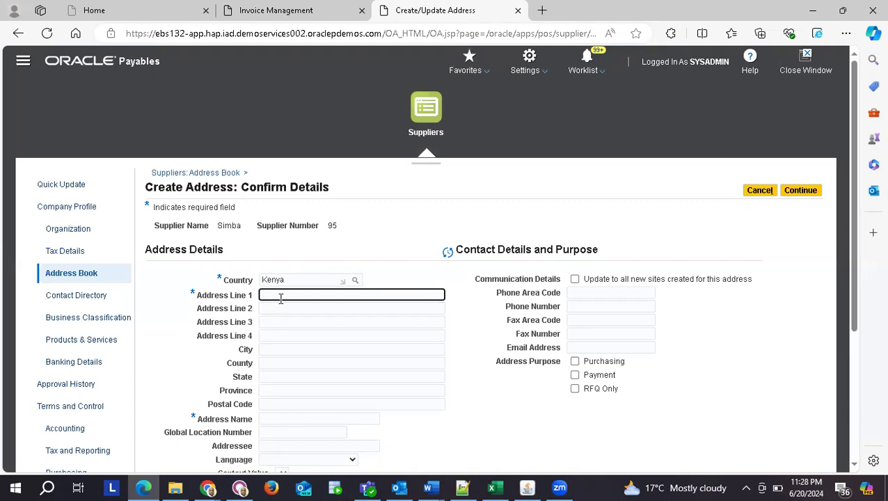
text(12-10200)
scroll(309, 318, down, 1)
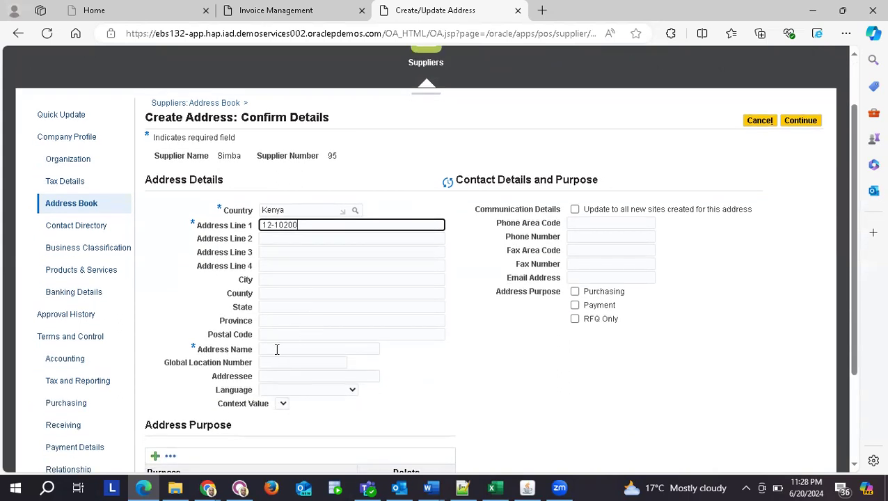
click(276, 349)
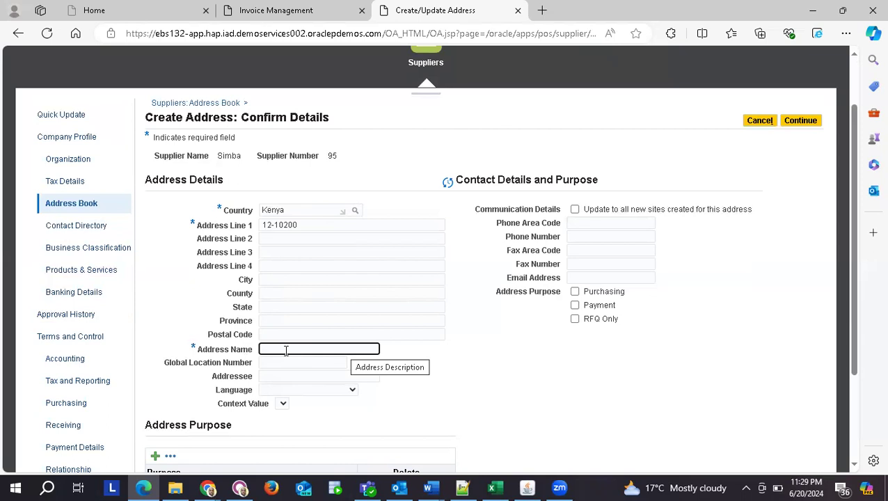
text(Simba)
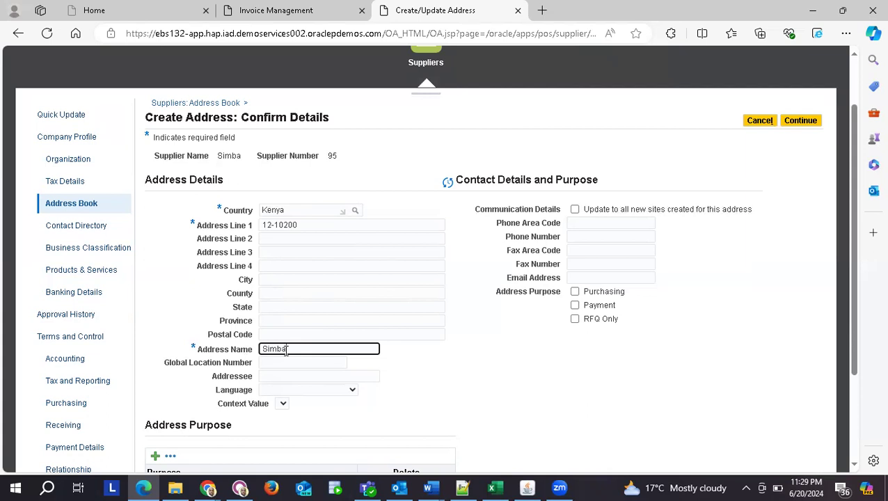
text(_HQ)
scroll(288, 352, down, 3)
scroll(287, 355, up, 3)
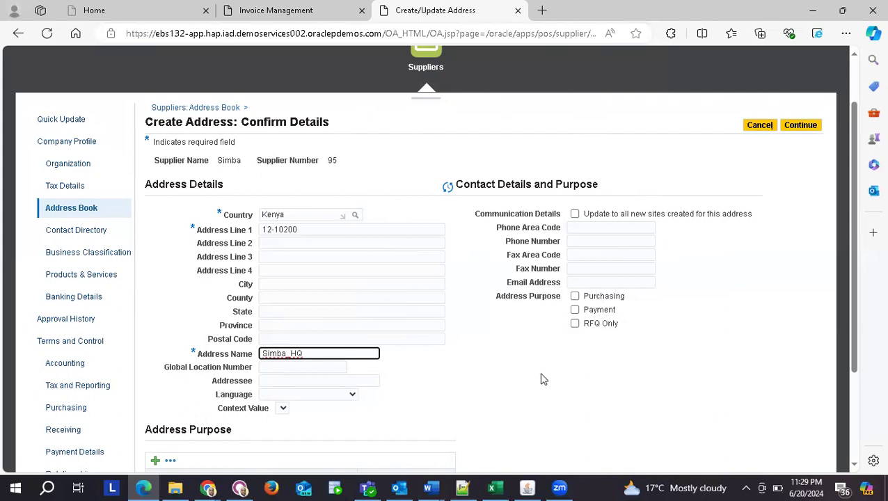
Assign the Purchasing and Payment purposes to the Simba_HQ address and continue to site creation.
click(575, 295)
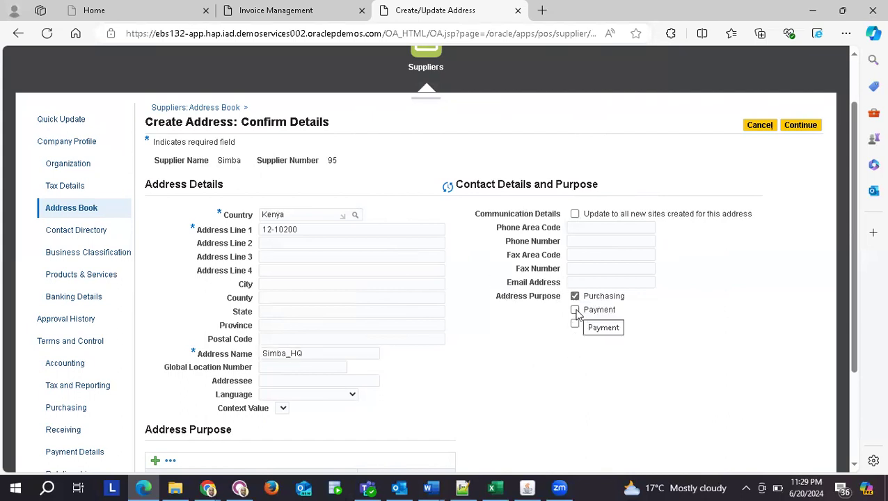
click(575, 310)
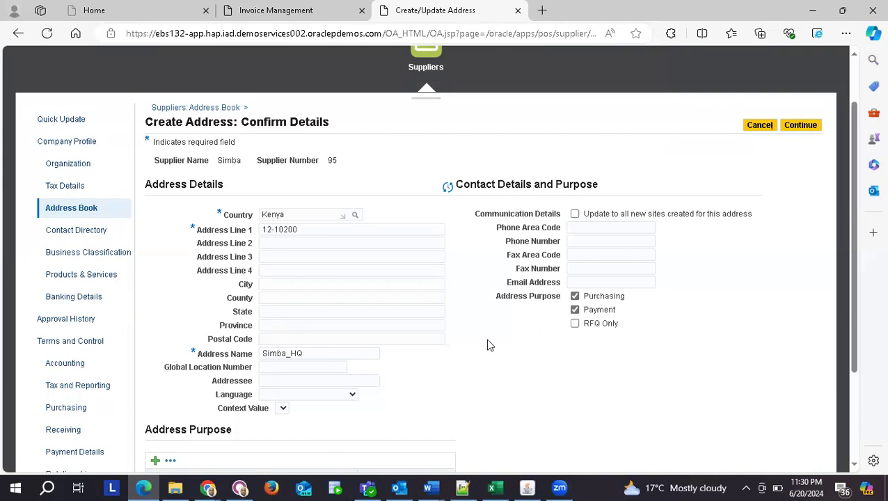
scroll(456, 355, down, 3)
scroll(457, 358, up, 5)
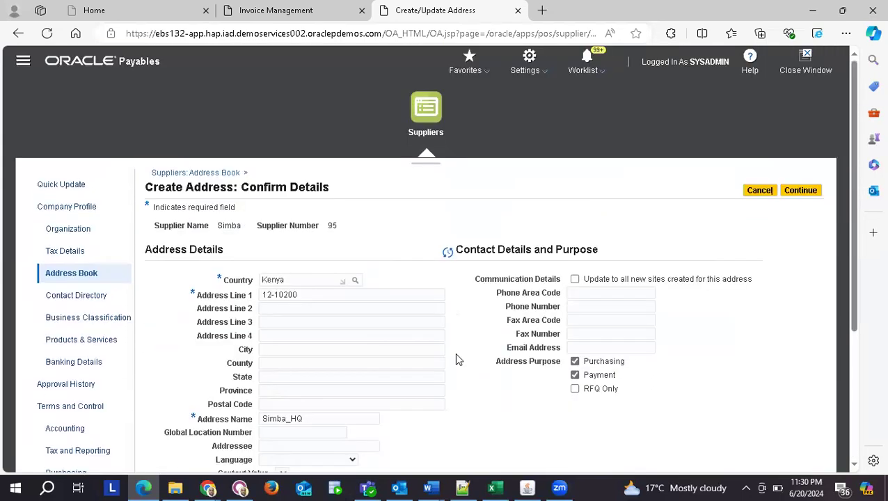
click(790, 197)
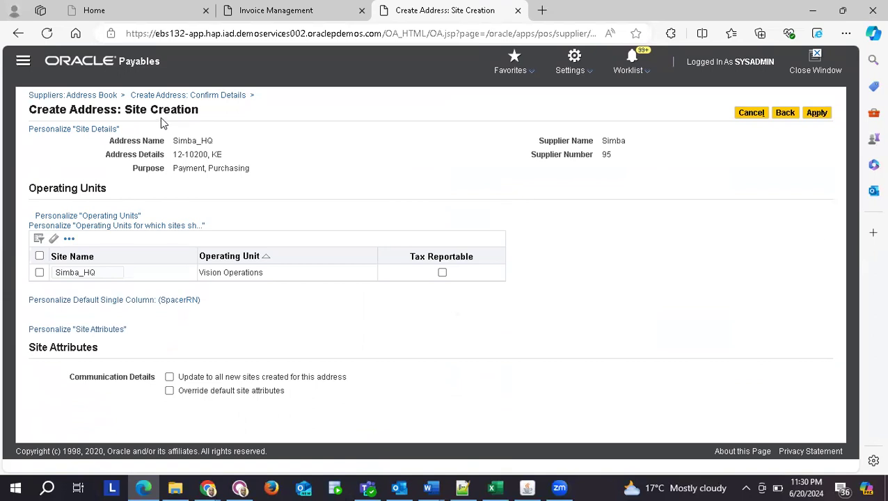
Create the Simba_HQ site for the Vision Operations operating unit and apply the new address.
click(84, 274)
click(39, 273)
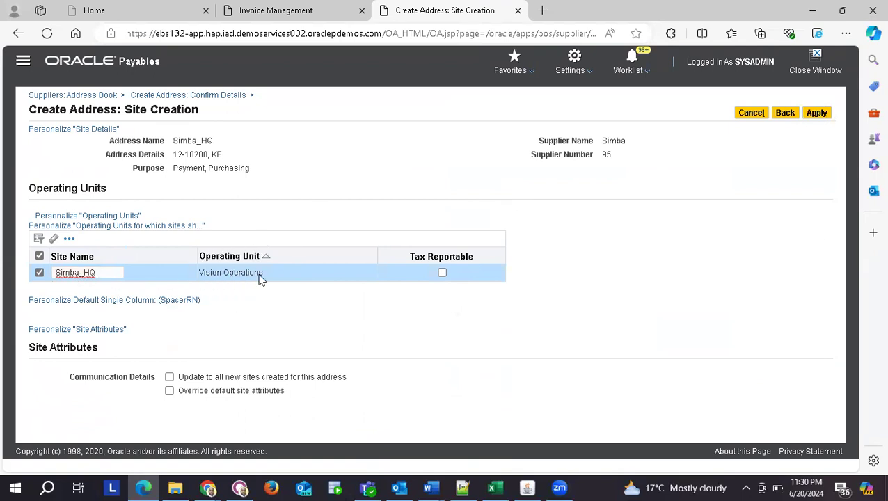
click(817, 117)
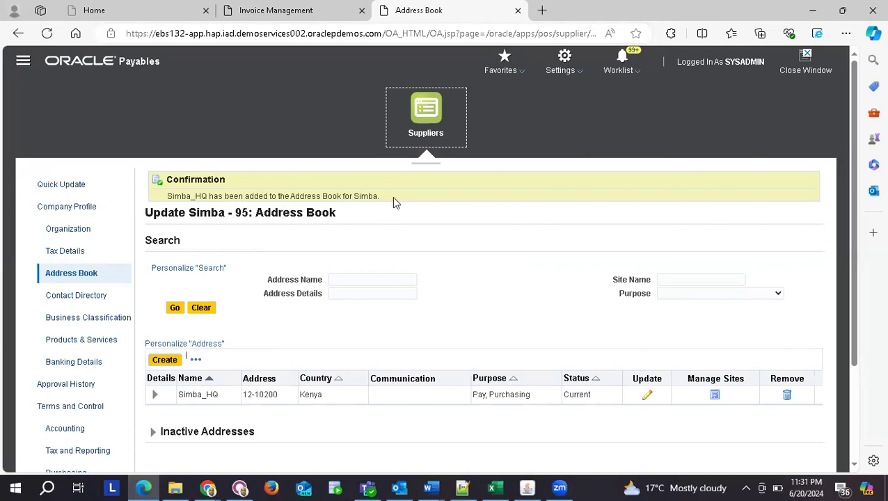
scroll(393, 201, down, 3)
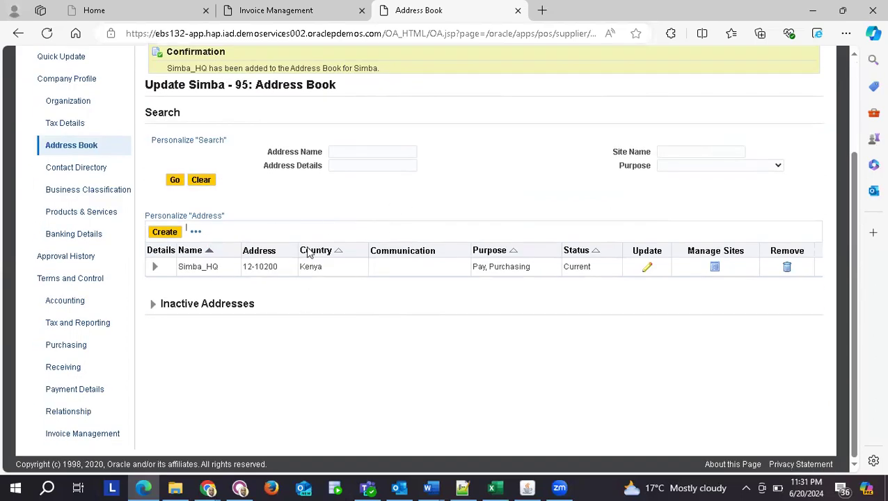
scroll(429, 282, up, 3)
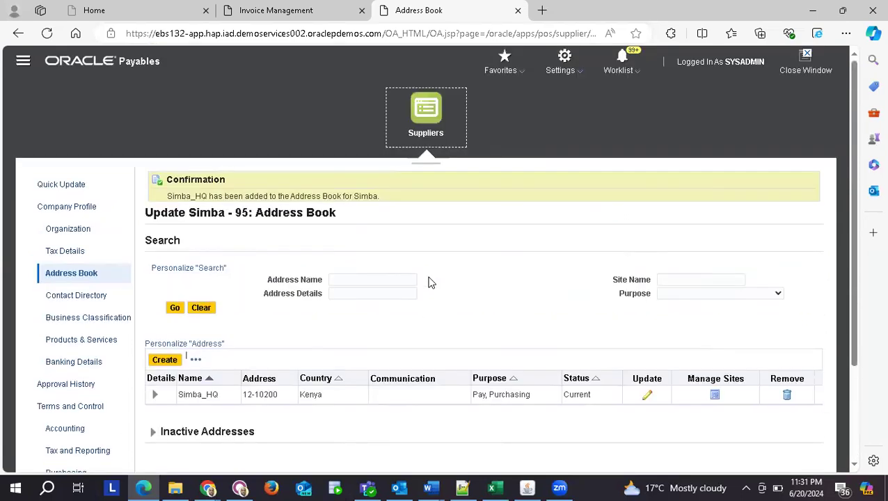
scroll(429, 283, down, 3)
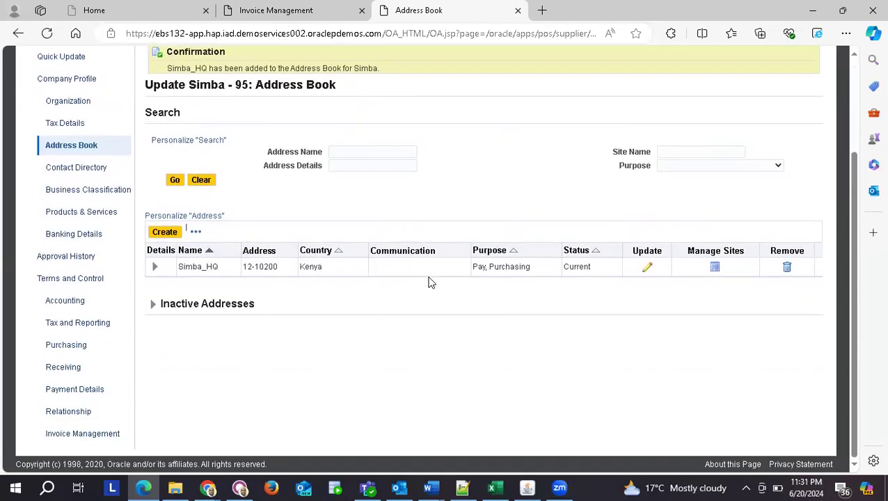
scroll(429, 282, up, 3)
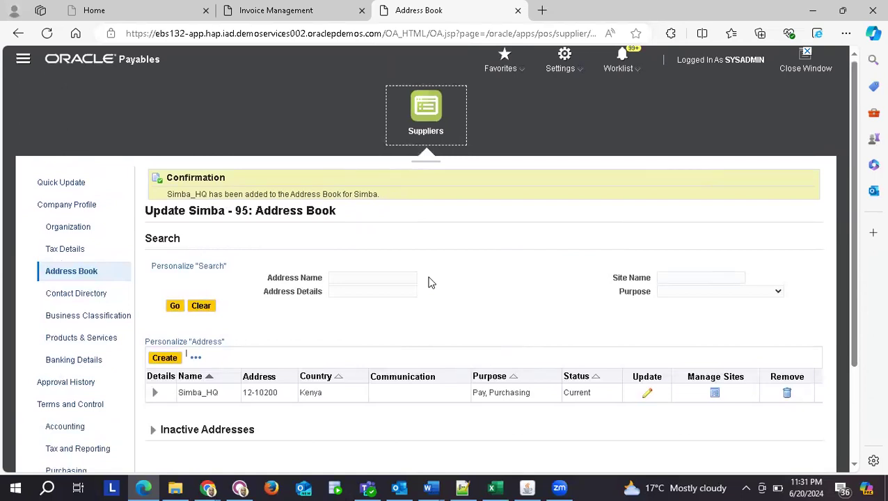
Open the Simba supplier's tax details and look over the income tax, transaction tax and tax registration settings.
scroll(430, 283, down, 2)
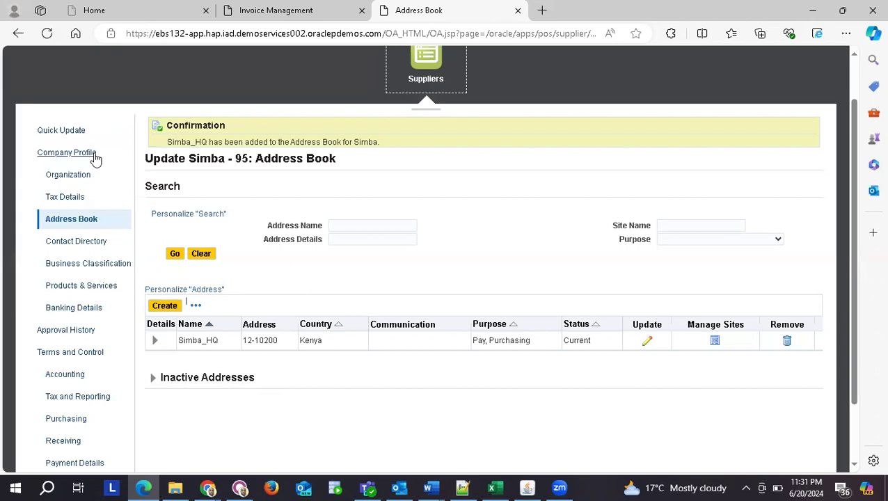
click(72, 199)
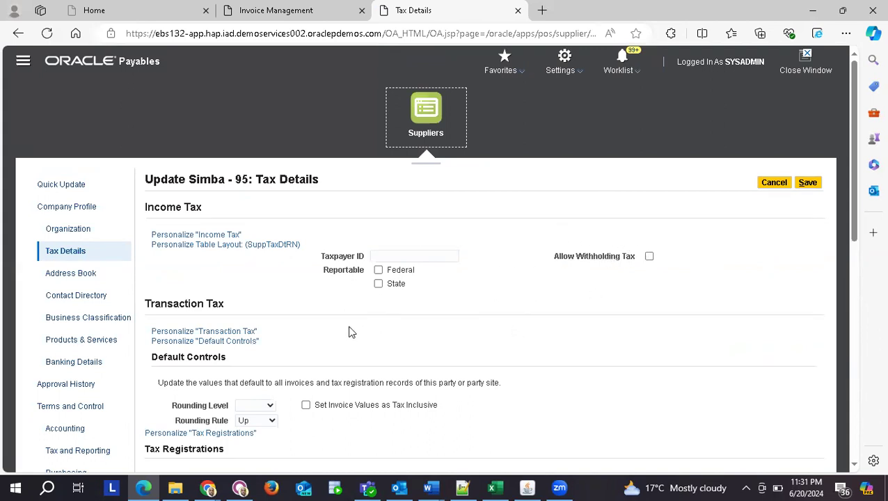
scroll(351, 332, down, 1)
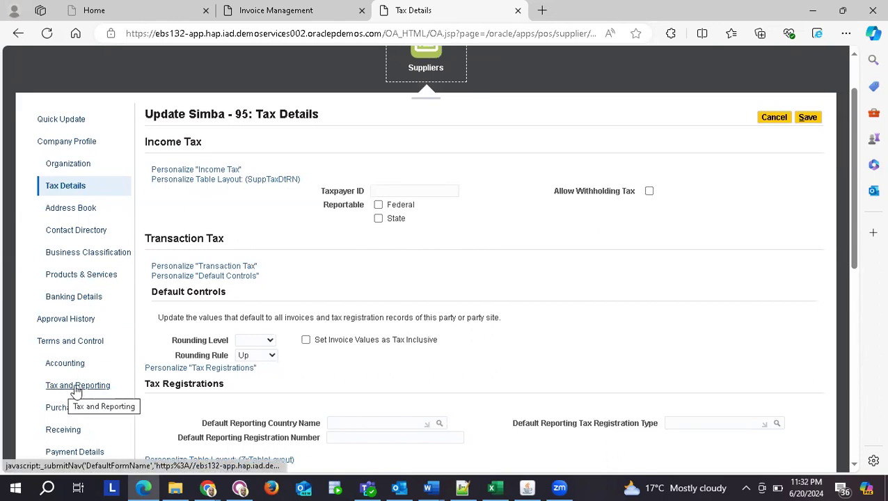
click(77, 386)
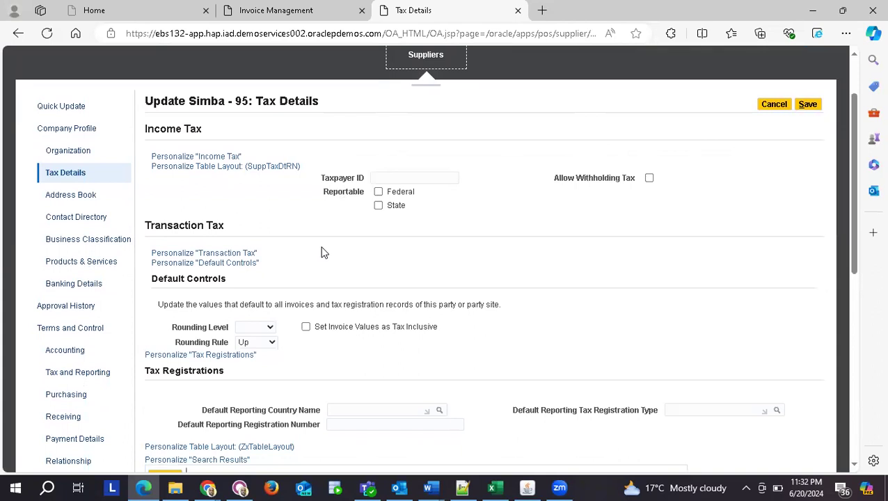
scroll(322, 252, up, 1)
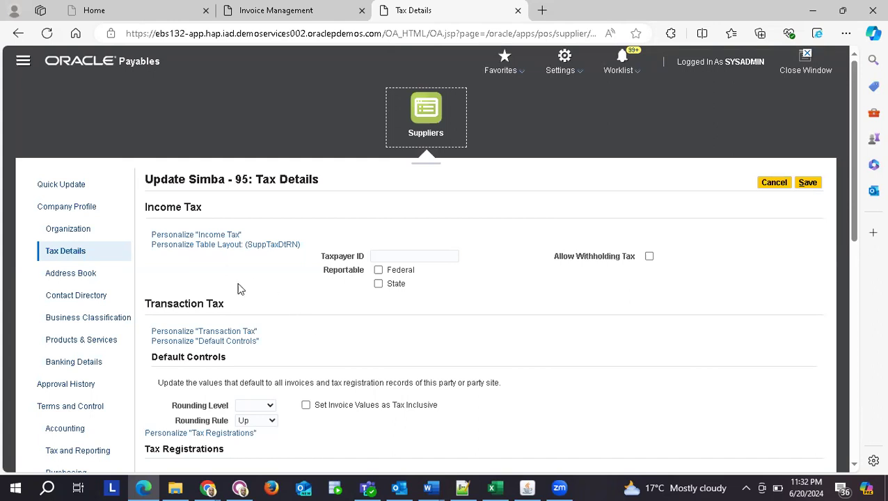
Open the Simba supplier's banking details at the bank accounts table.
click(79, 364)
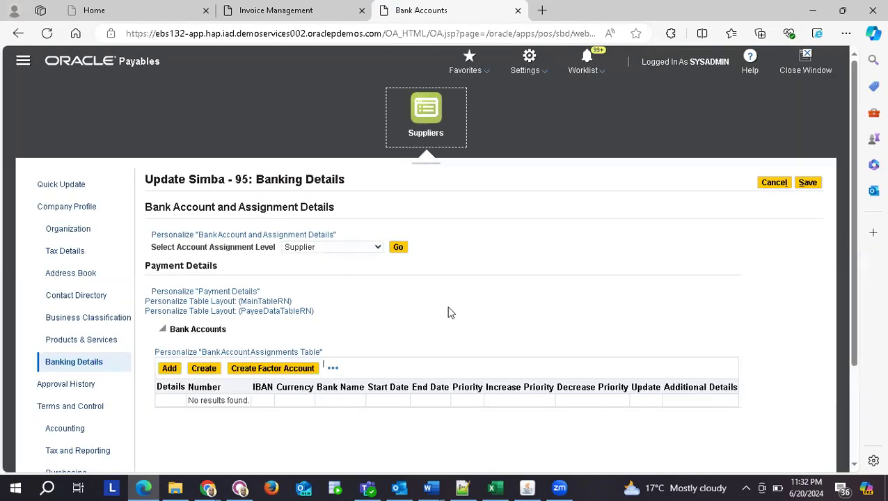
scroll(448, 313, down, 2)
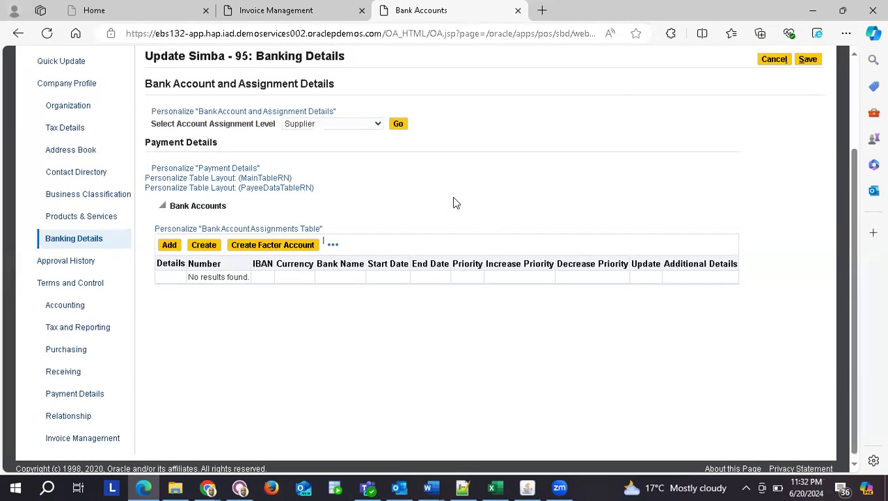
scroll(453, 203, up, 1)
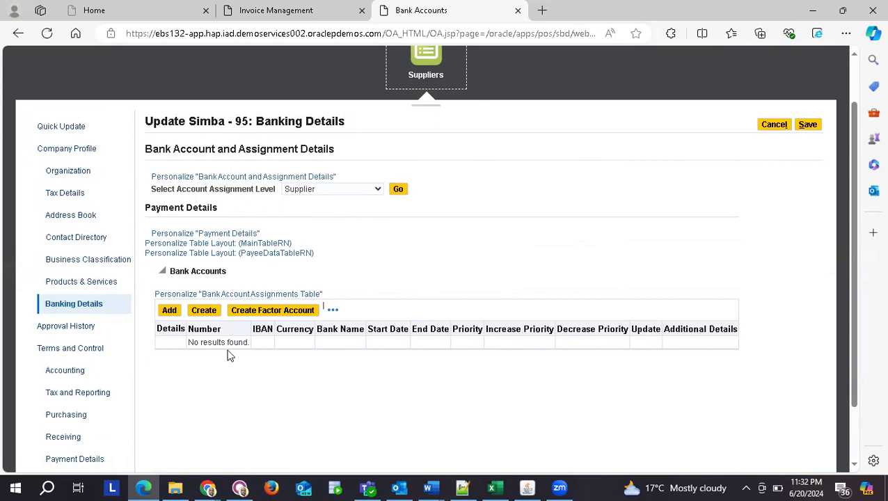
Try to set the bank account assignment level to Site, with Simba as the site.
click(169, 312)
click(401, 189)
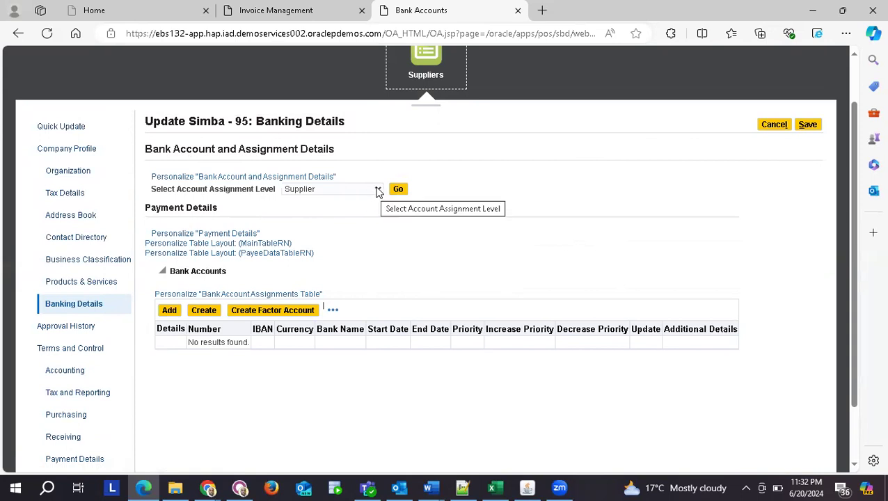
click(376, 189)
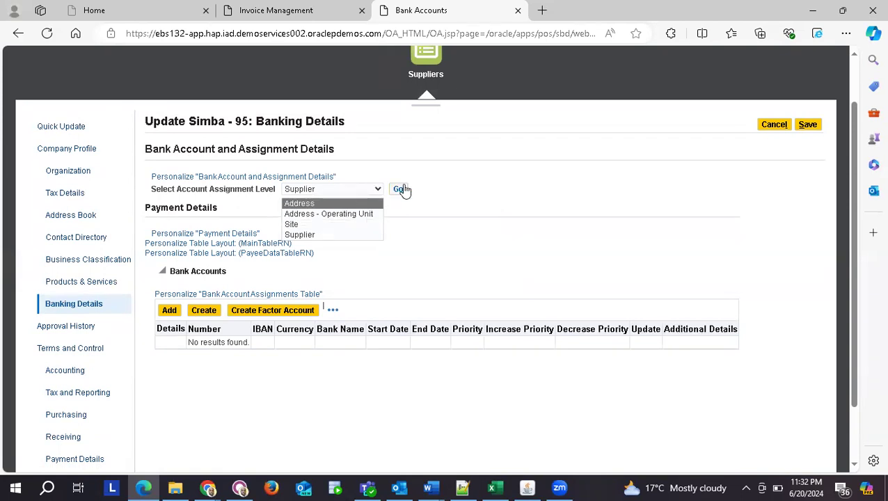
click(334, 225)
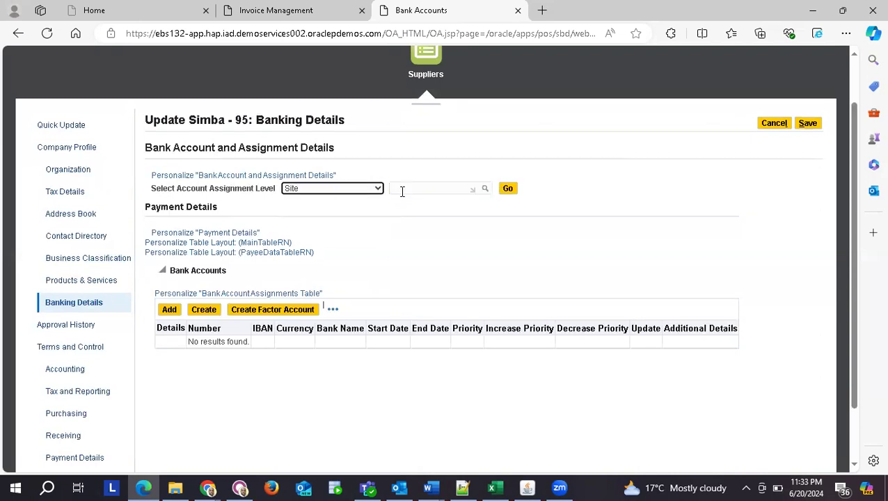
click(455, 190)
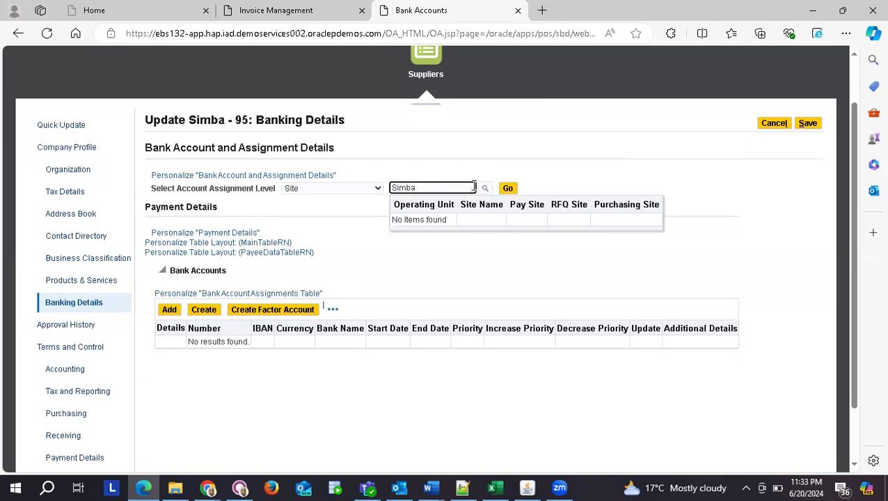
click(508, 189)
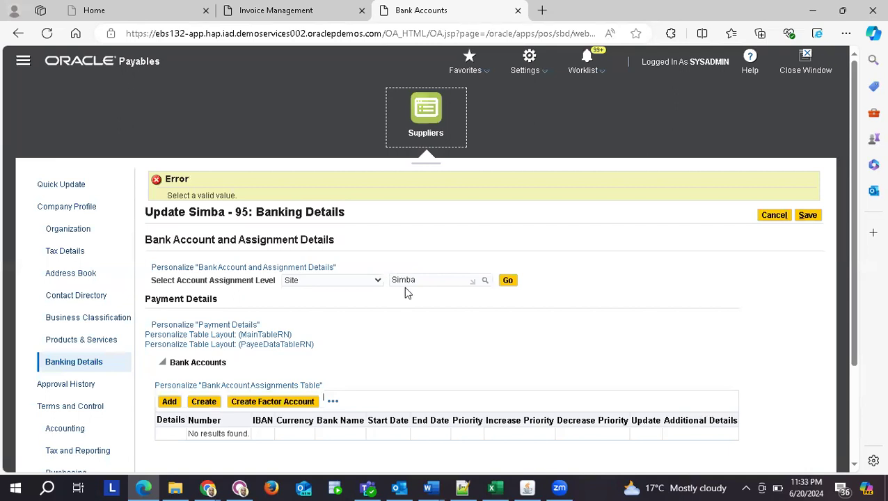
Clear the site value and return the account assignment level to Supplier.
click(431, 279)
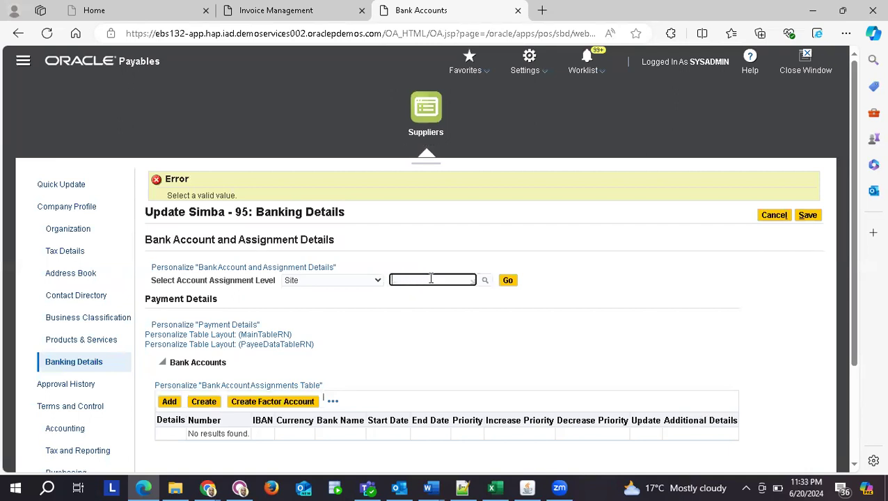
click(377, 279)
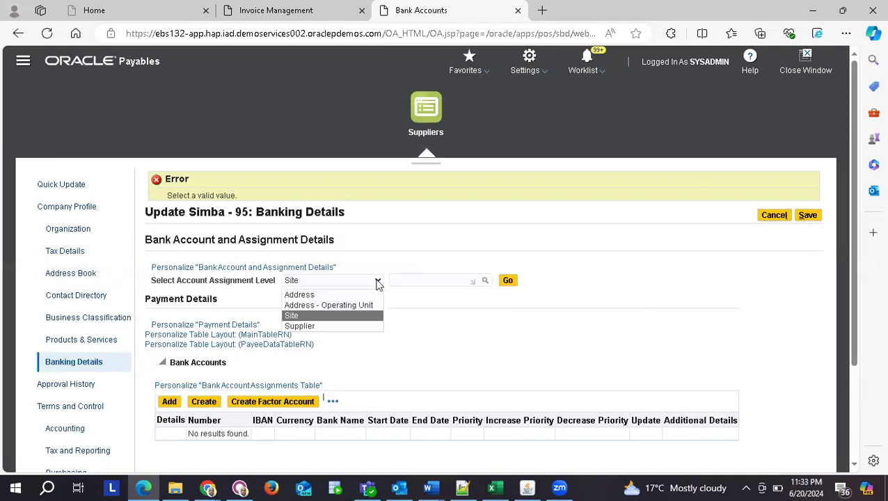
click(309, 327)
click(376, 246)
click(316, 292)
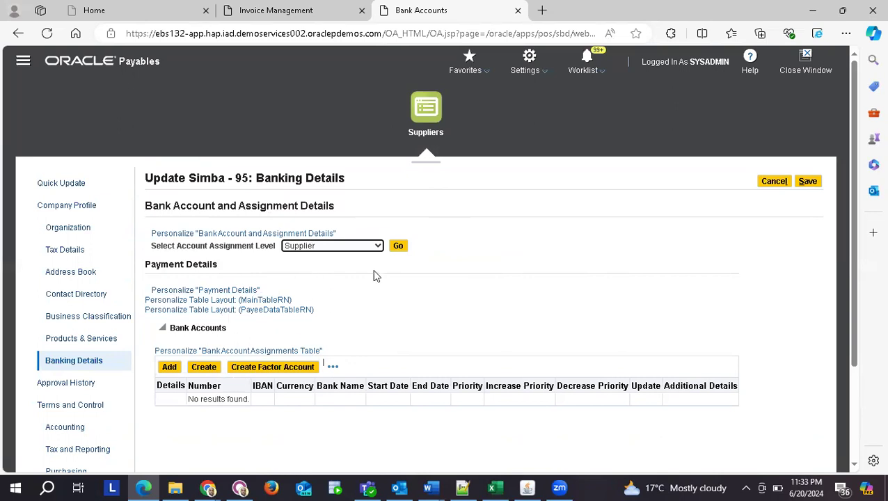
click(375, 247)
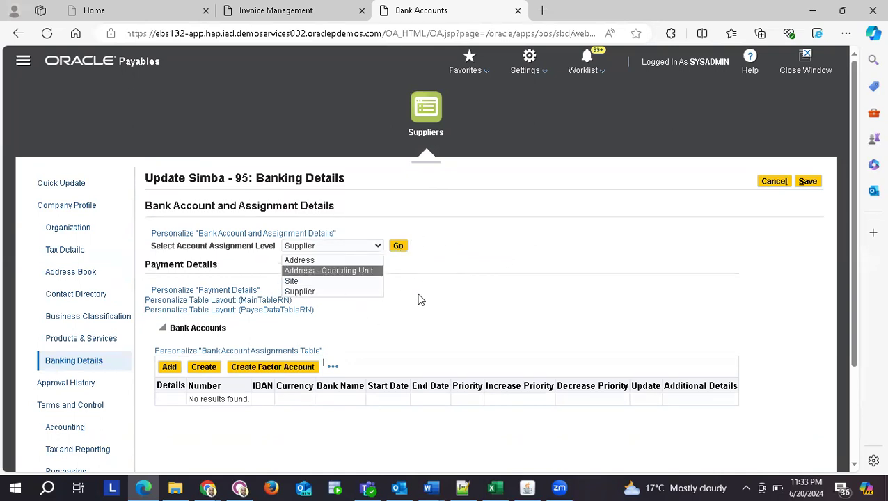
click(496, 304)
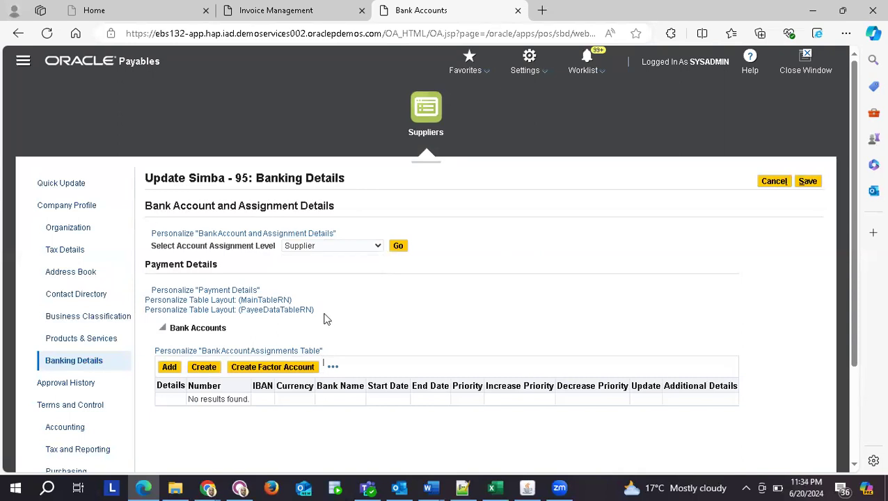
Start creating a new bank account for the supplier and set its country to Kenya.
click(209, 369)
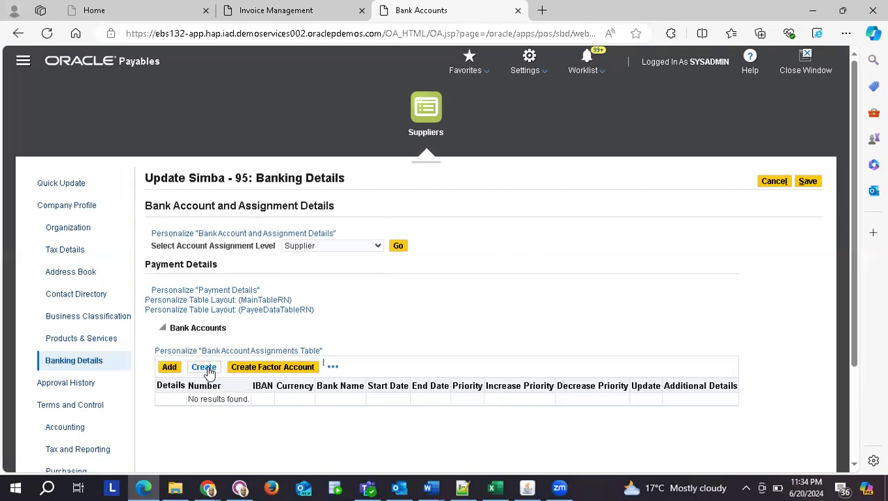
click(169, 368)
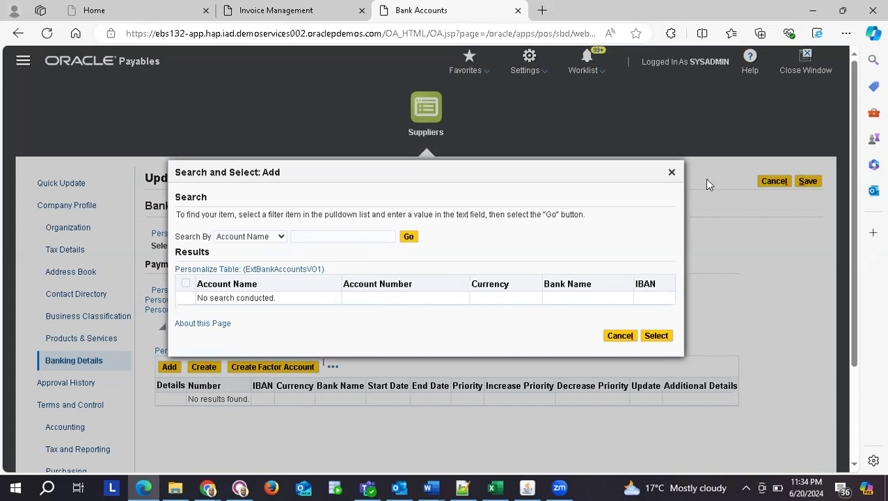
click(672, 173)
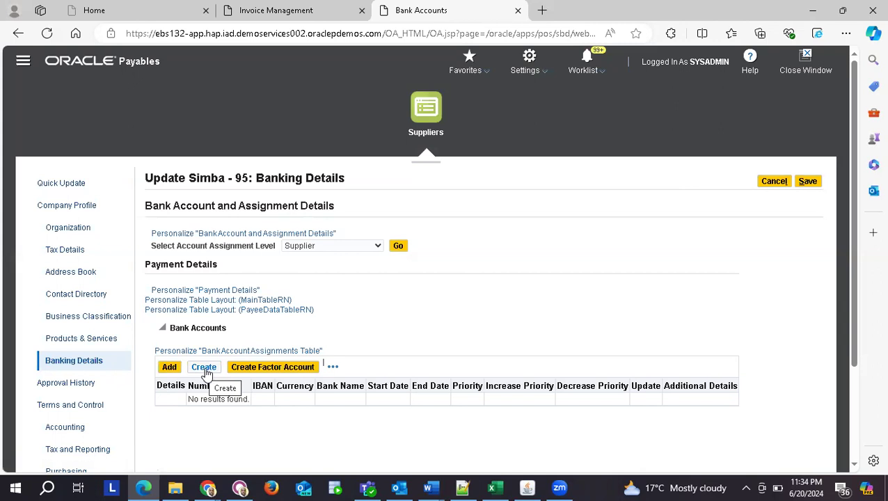
click(205, 372)
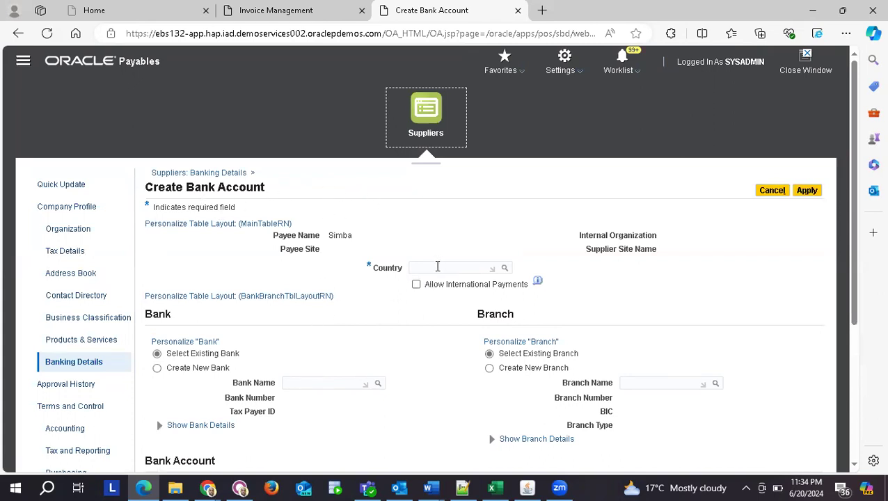
click(437, 269)
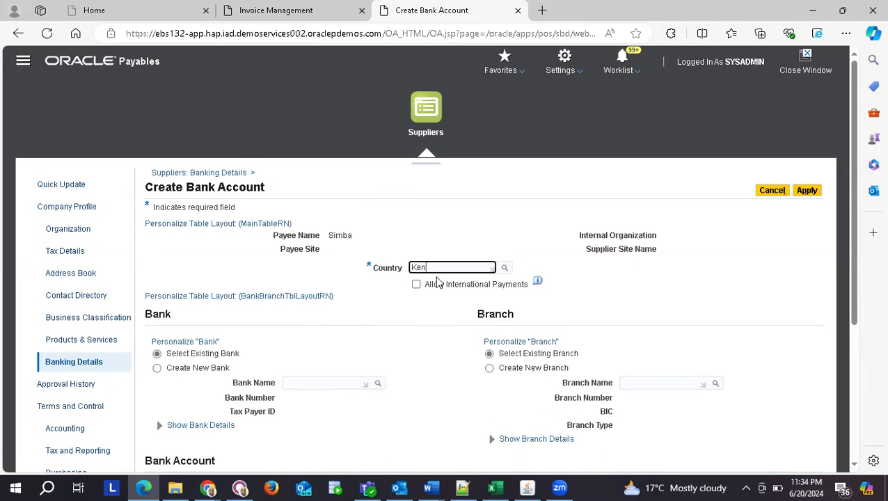
click(443, 301)
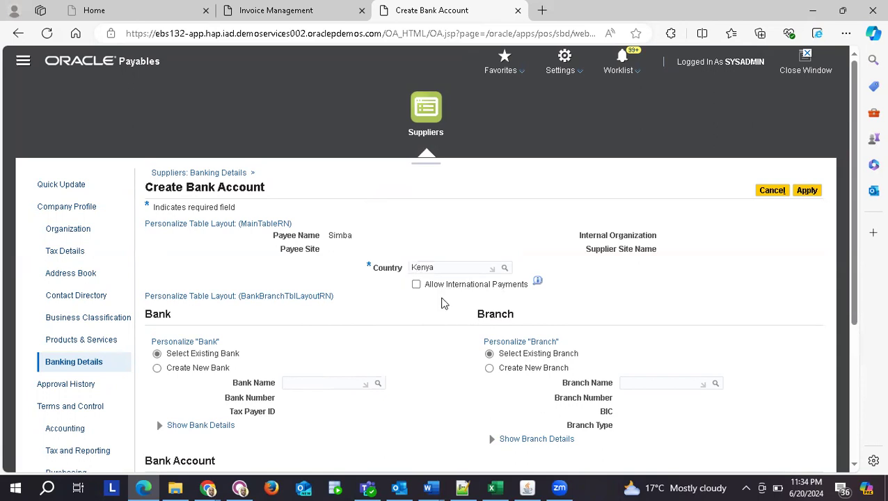
Review the bank, branch, account and account owner fields of the new bank account form.
scroll(293, 353, down, 2)
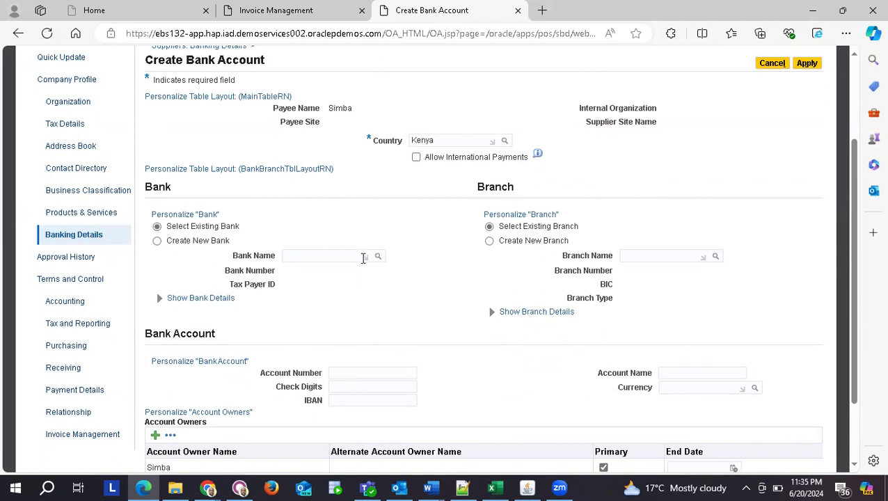
scroll(362, 258, up, 2)
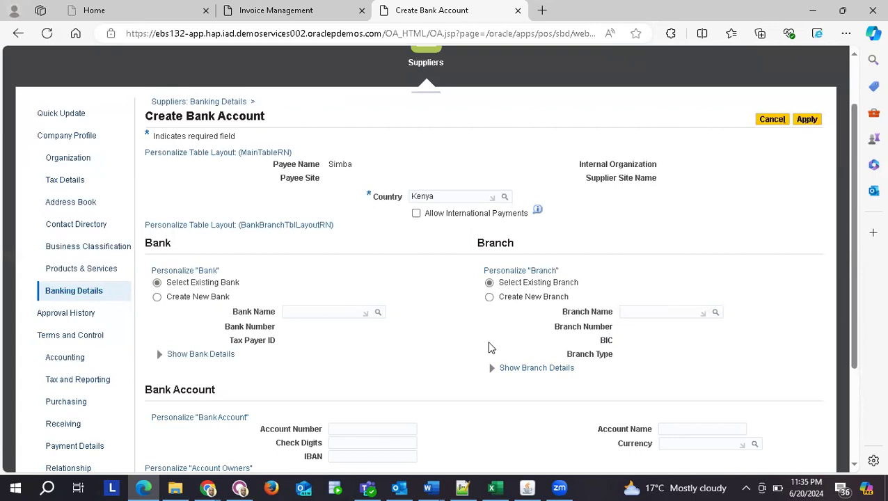
scroll(490, 349, down, 2)
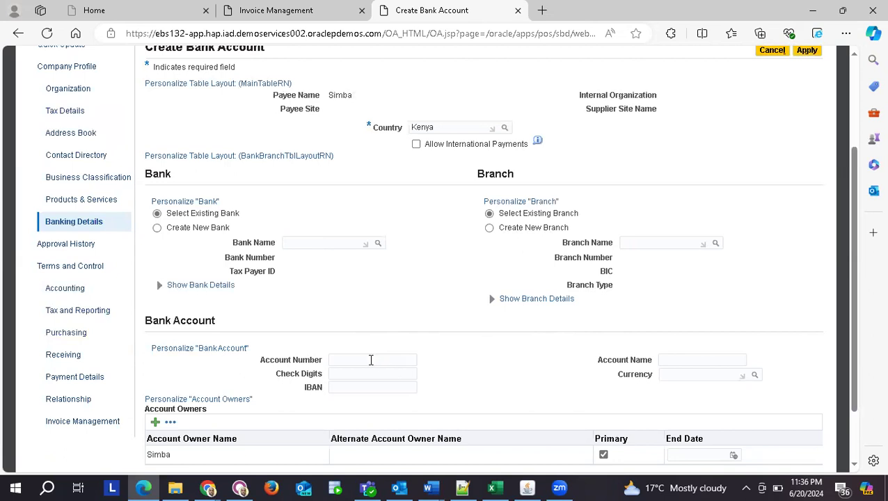
scroll(367, 300, up, 2)
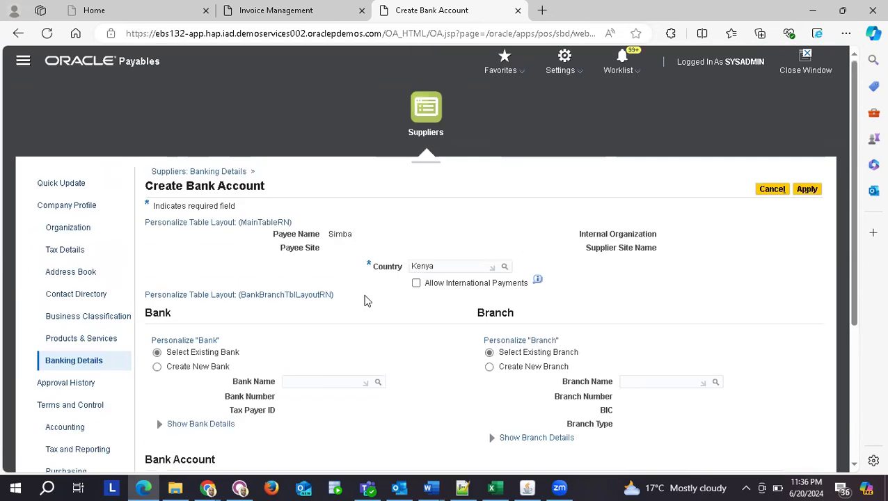
scroll(367, 300, down, 1)
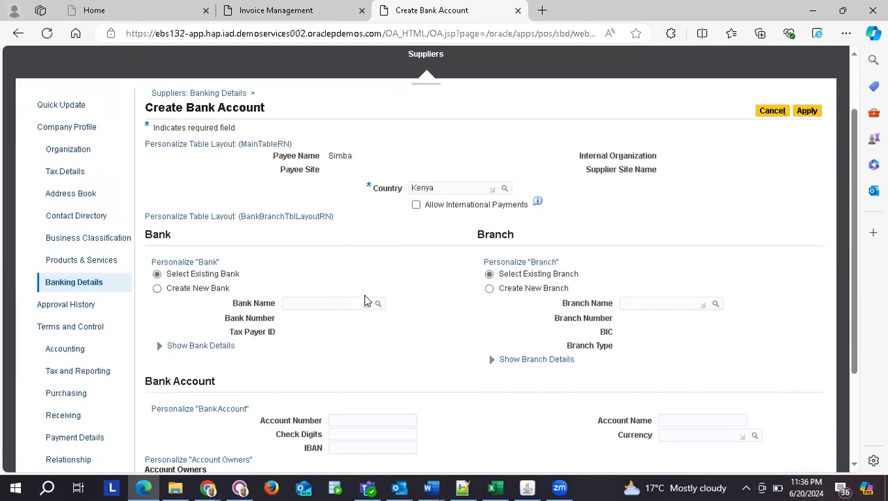
Select Kenya Commercial Bank as the existing bank for the new bank account.
scroll(368, 300, down, 2)
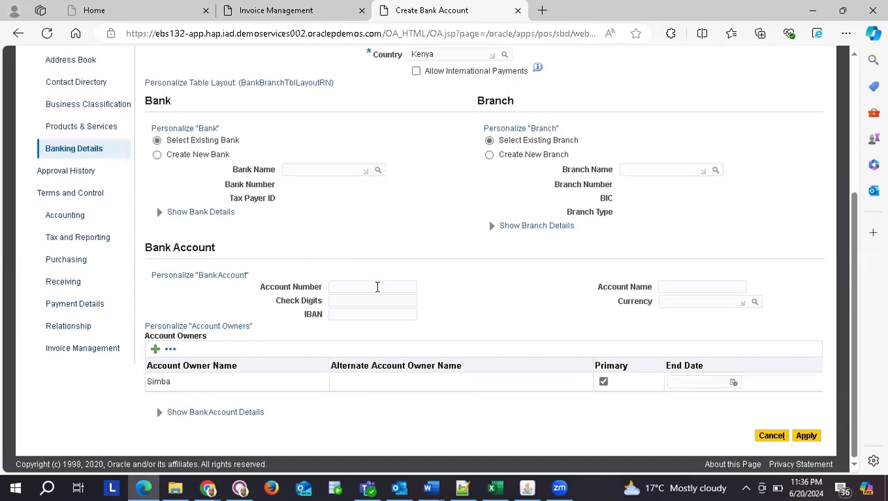
click(376, 287)
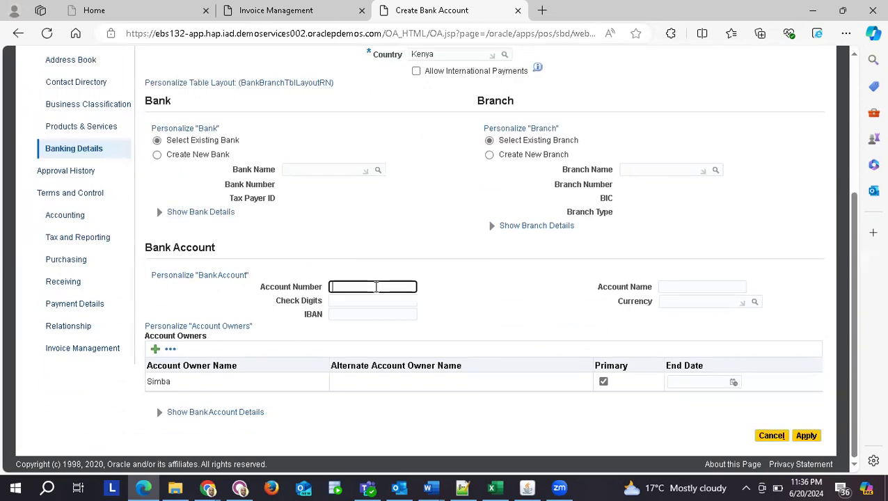
click(638, 167)
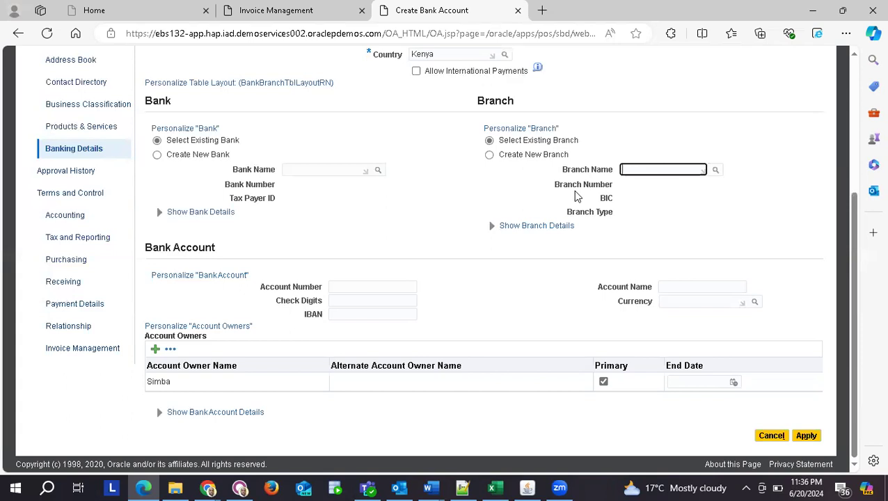
click(320, 168)
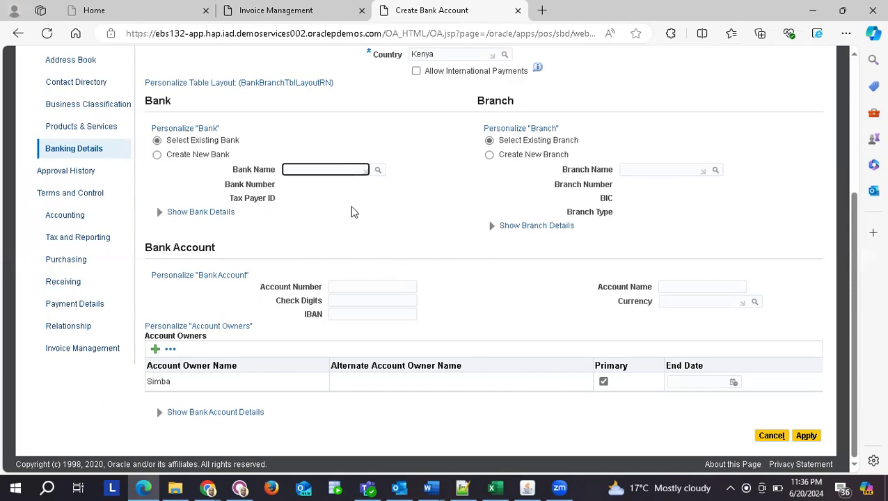
scroll(304, 213, up, 1)
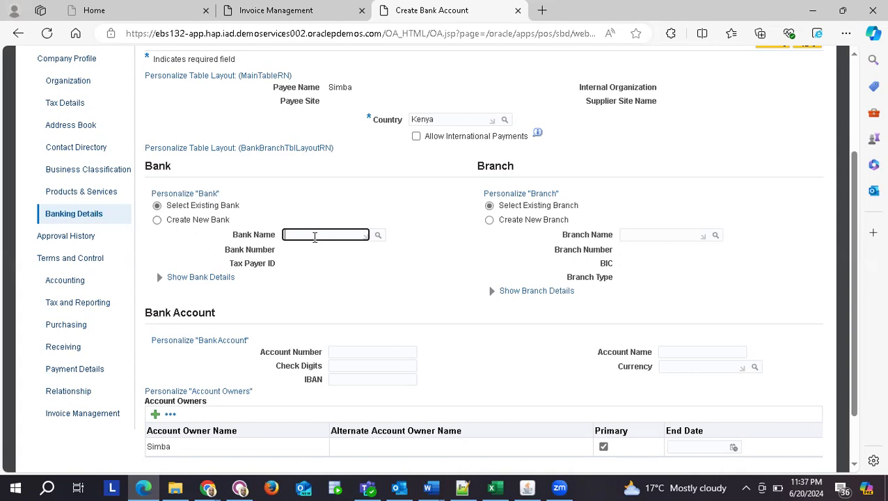
text(Kenya)
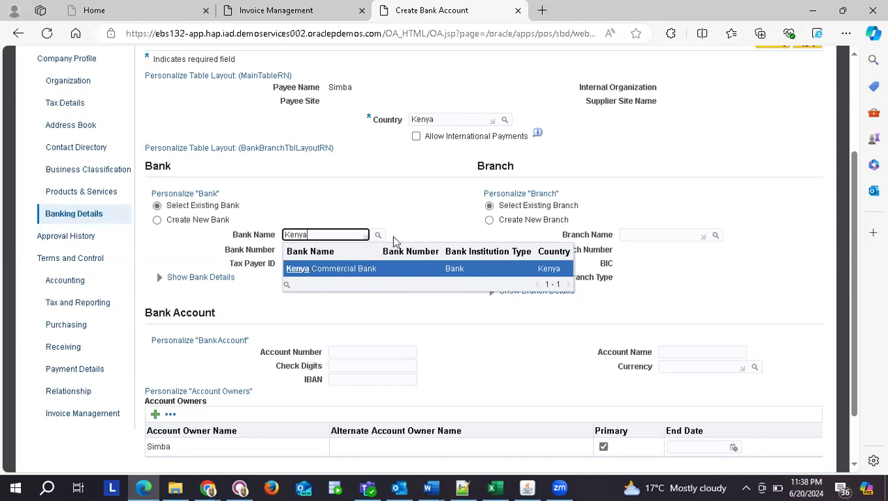
click(400, 219)
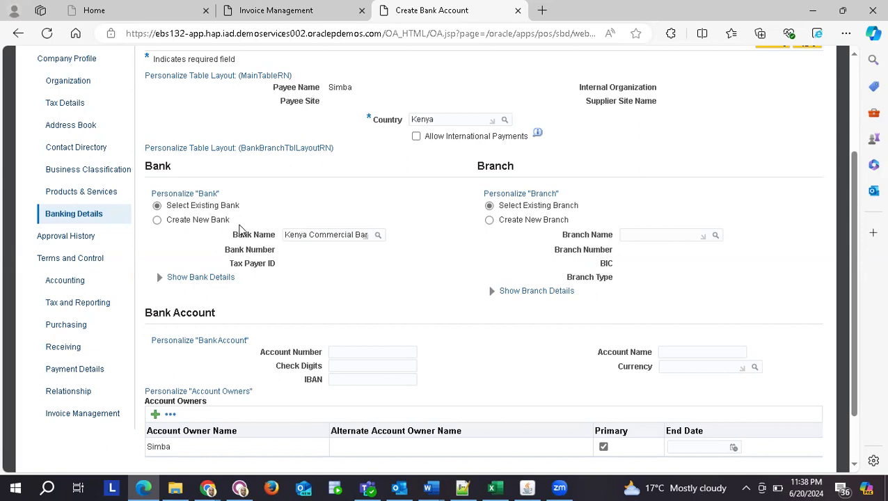
Switch the bank section to creating a new bank and name it Family Bank.
click(157, 221)
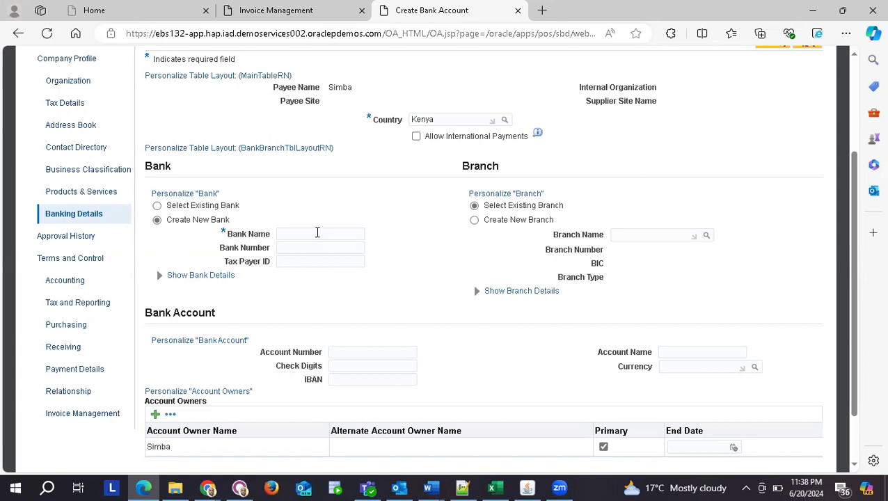
click(303, 232)
text(Family Bank)
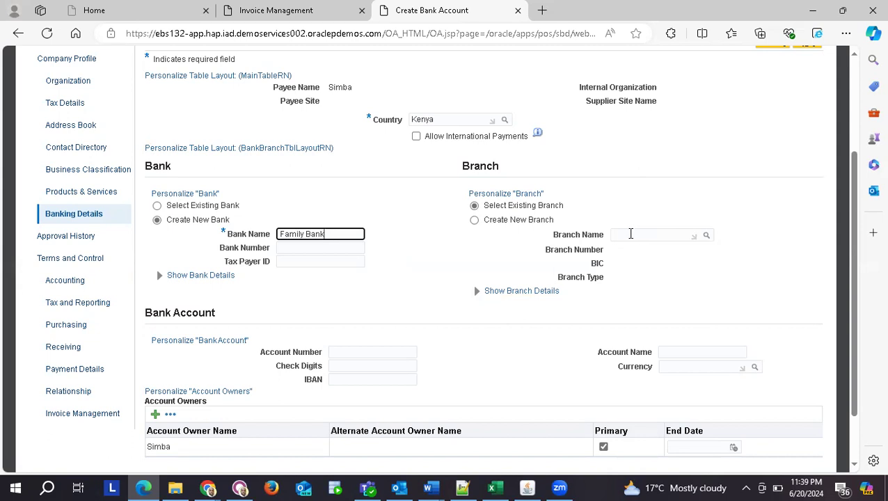
Look up the existing branch Moi Avenue and select it as the account's branch.
click(627, 234)
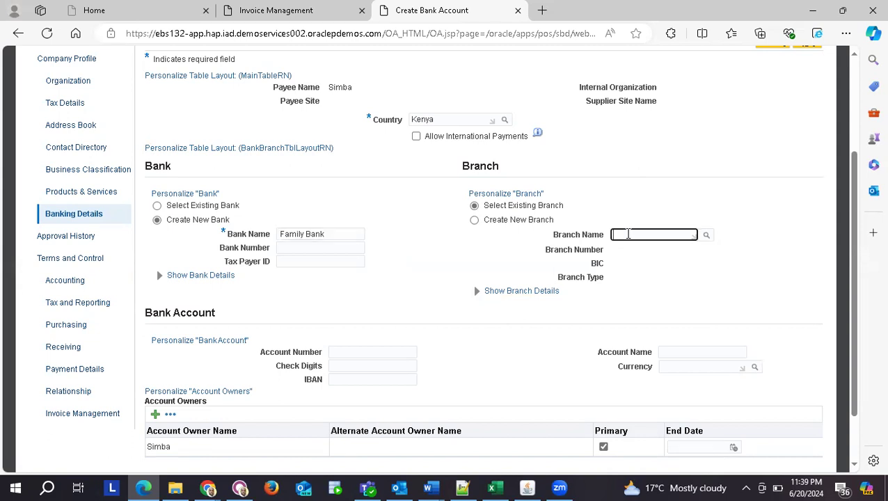
text(Moi)
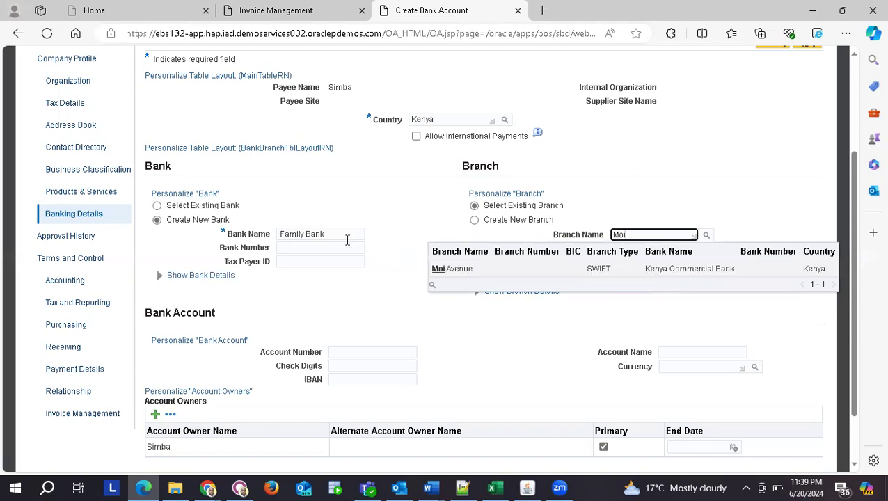
click(415, 221)
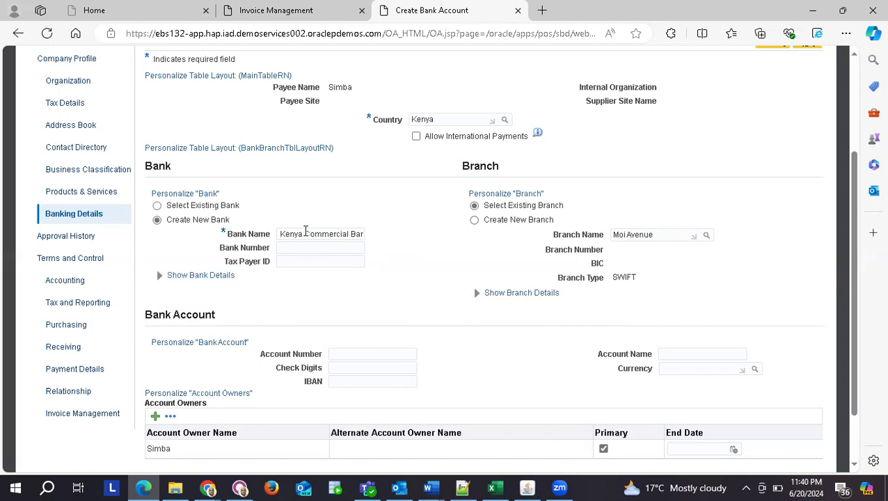
Clear the new bank's name and re-enter it as Family Bank.
click(305, 232)
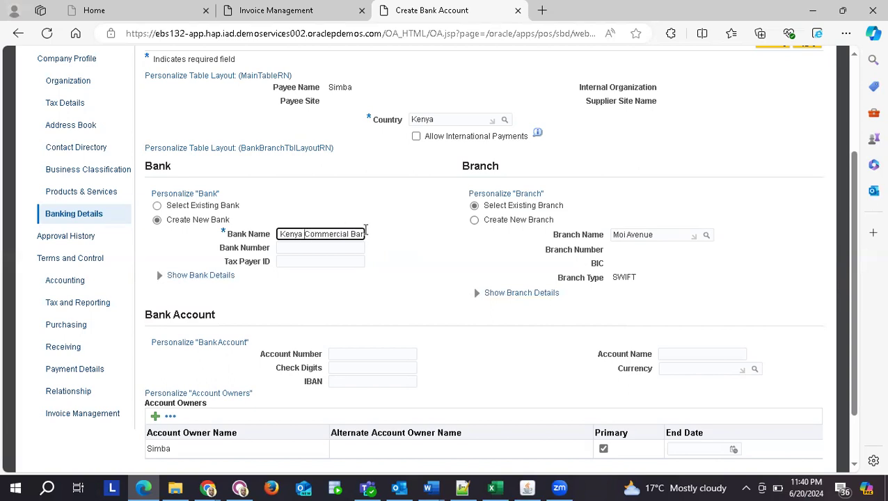
key(BackSpace)
key(BackSpace)
key(BackSpace)
key(BackSpace)
key(BackSpace)
key(BackSpace)
key(BackSpace)
key(BackSpace)
key(BackSpace)
key(BackSpace)
key(BackSpace)
key(BackSpace)
key(BackSpace)
key(BackSpace)
key(BackSpace)
key(BackSpace)
key(BackSpace)
key(BackSpace)
key(BackSpace)
key(BackSpace)
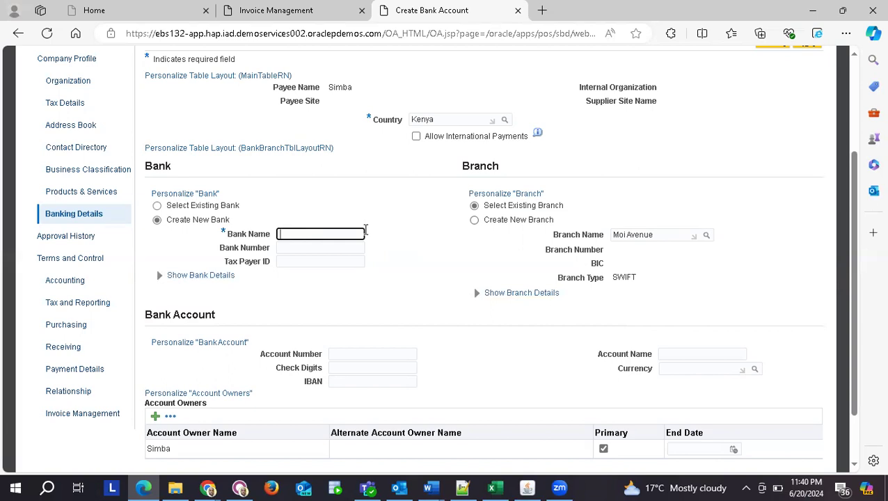
text(Family Bank)
Switch the branch section to creating a new branch named Moi Avenue with branch type SWIFT.
click(473, 222)
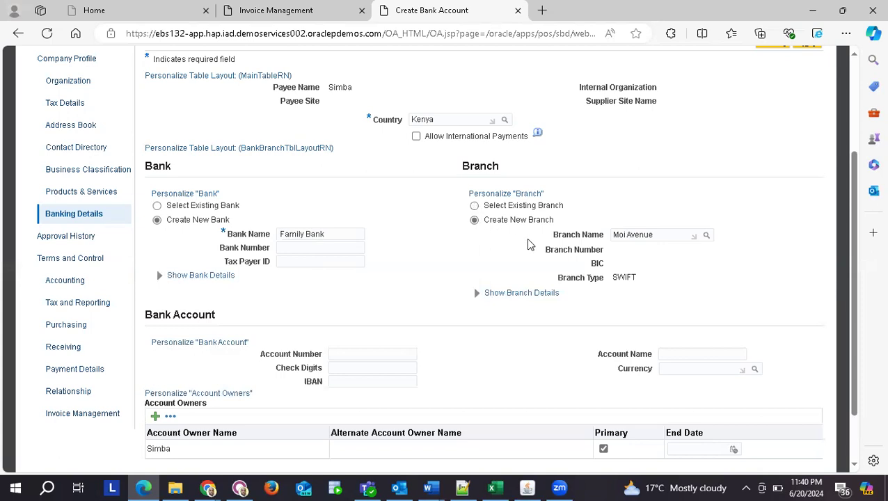
click(627, 233)
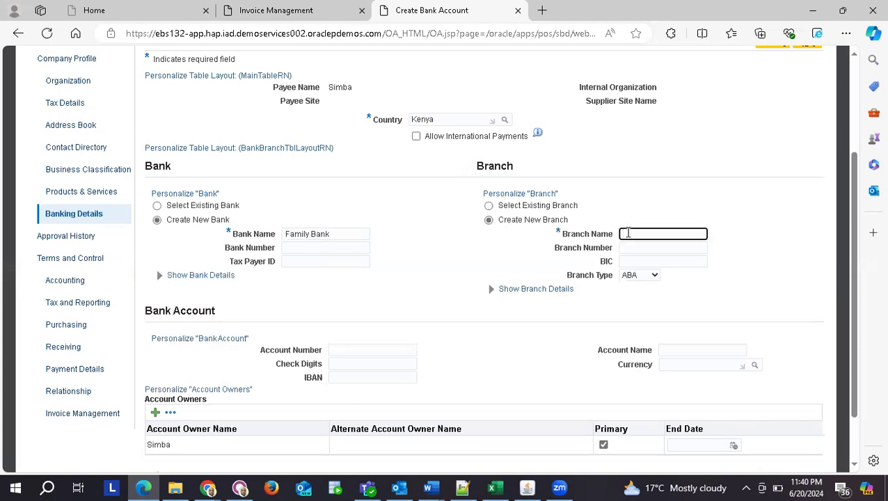
text(Nai)
text( Ave)
text(nue)
click(654, 275)
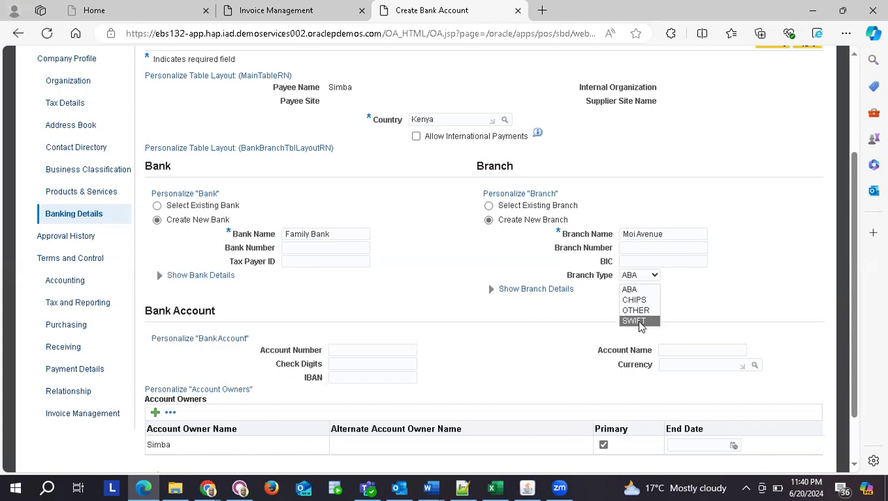
click(633, 321)
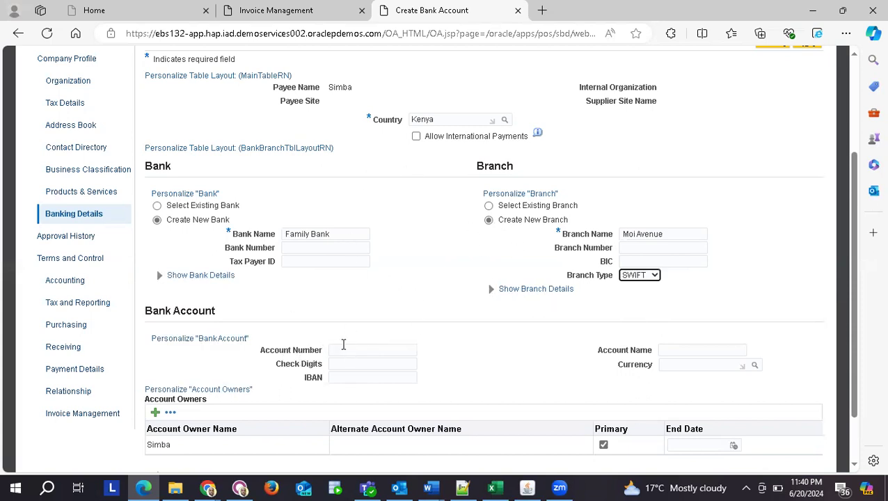
Enter the bank account number and the account name Simba Ltd, and submit the new bank account.
click(343, 349)
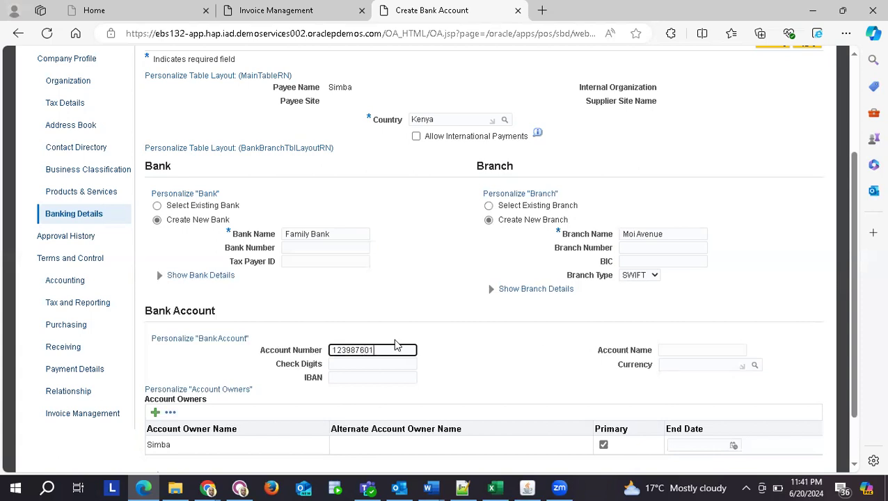
click(687, 350)
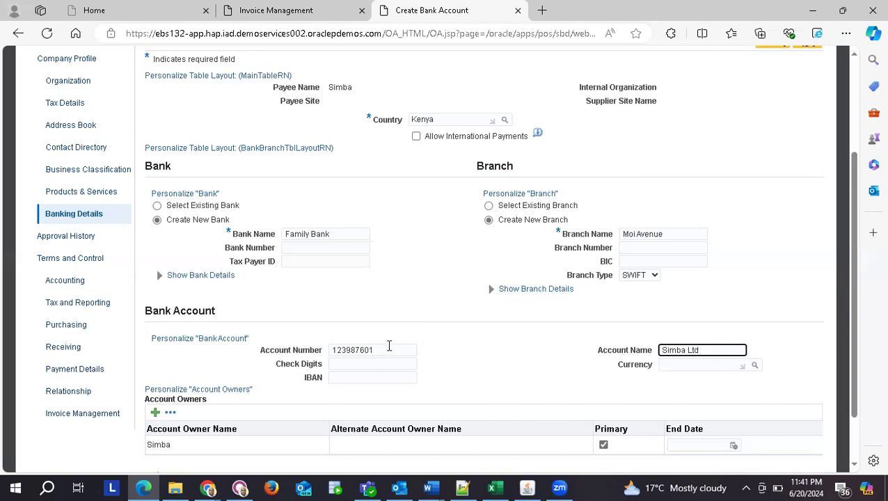
scroll(507, 348, up, 1)
scroll(508, 348, down, 2)
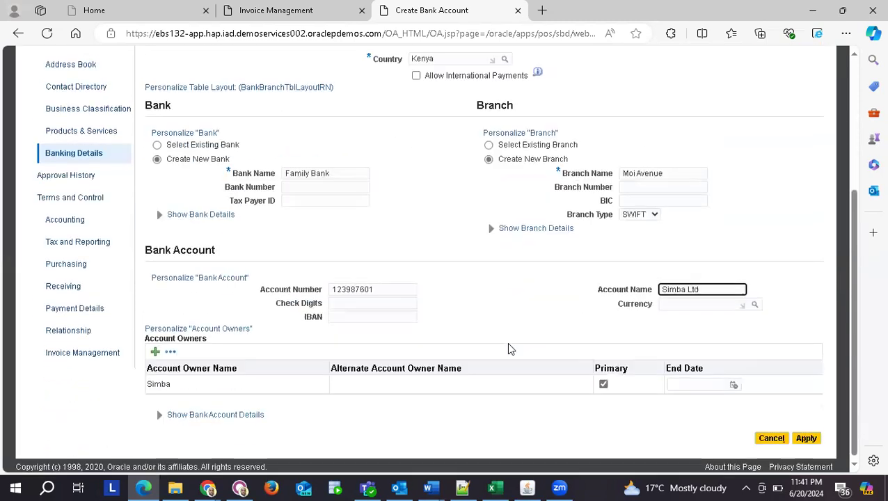
scroll(507, 348, up, 2)
scroll(508, 348, up, 2)
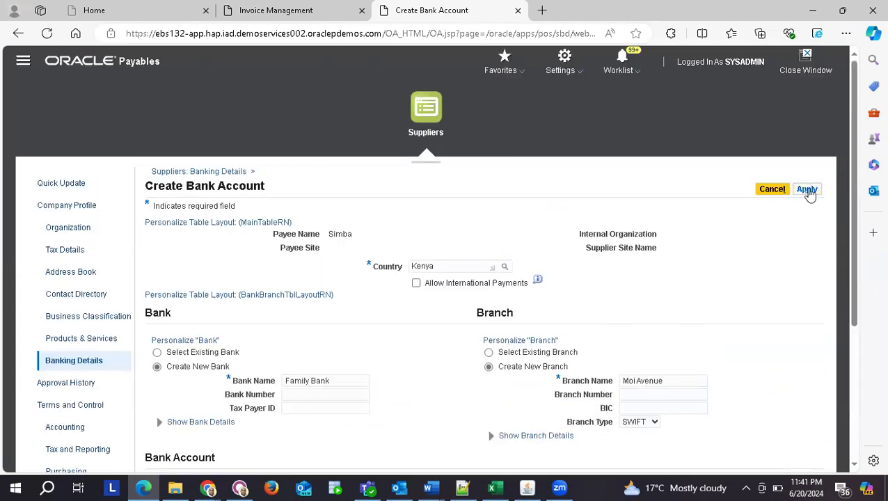
click(809, 192)
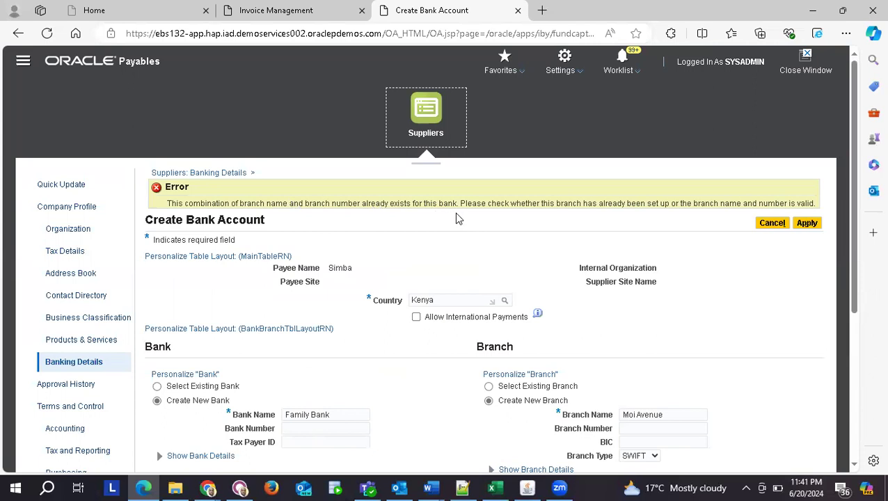
Change the new branch's name to Moi Street and resubmit the bank account.
scroll(482, 261, down, 2)
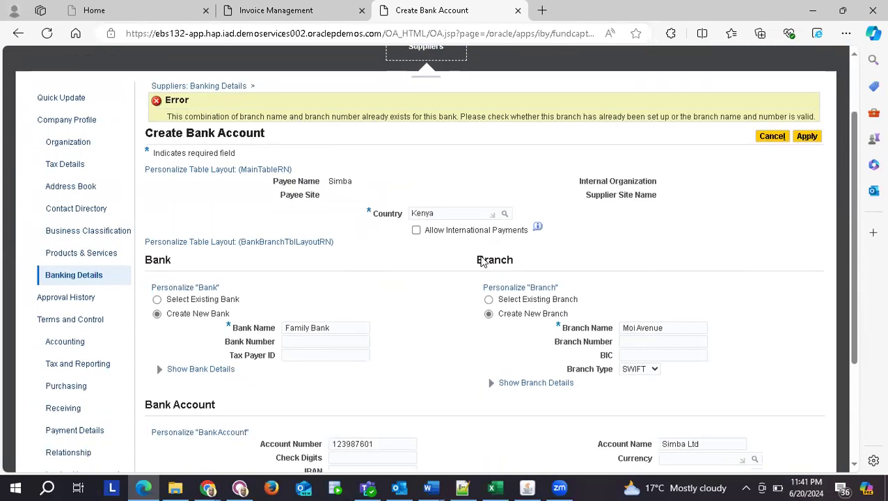
scroll(482, 261, up, 2)
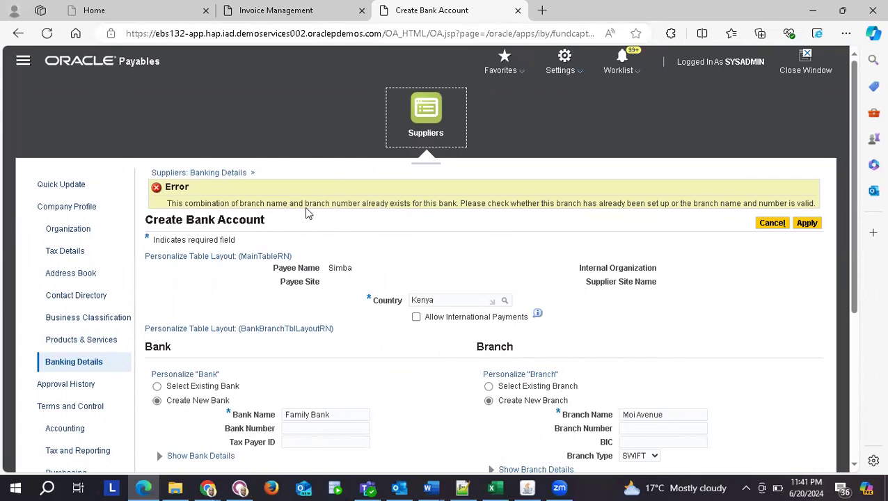
scroll(362, 224, down, 2)
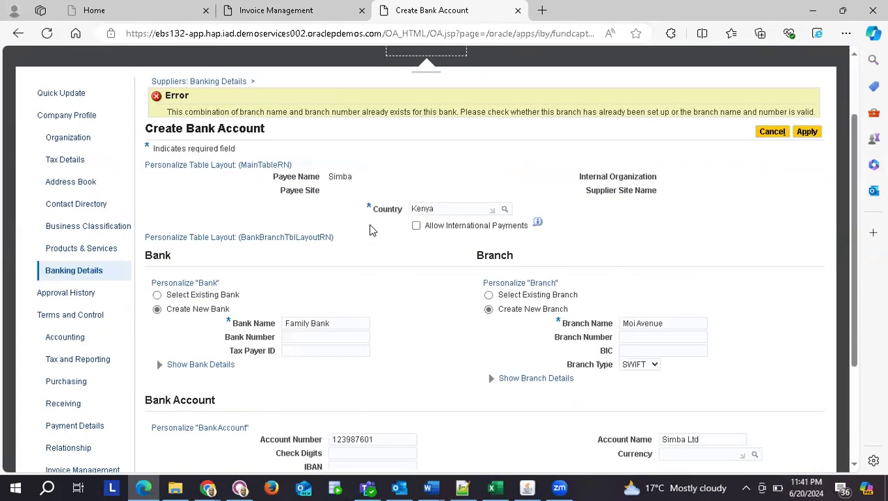
scroll(372, 230, down, 1)
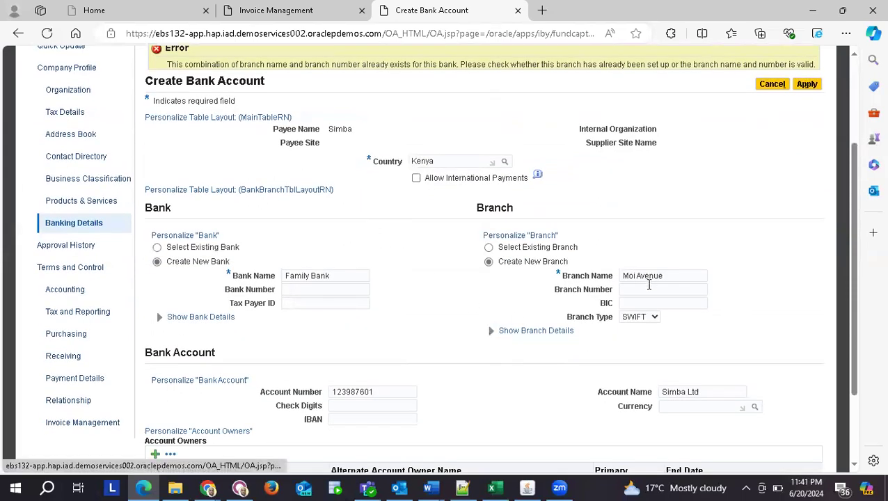
click(673, 274)
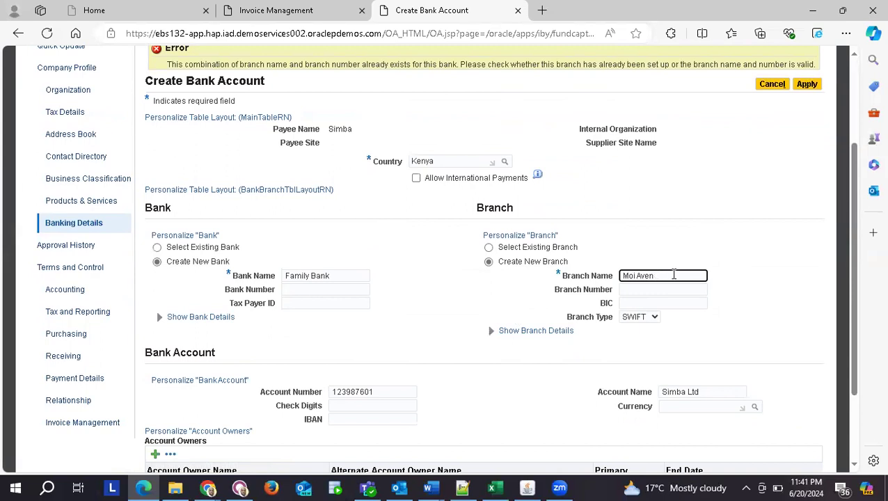
key(BackSpace)
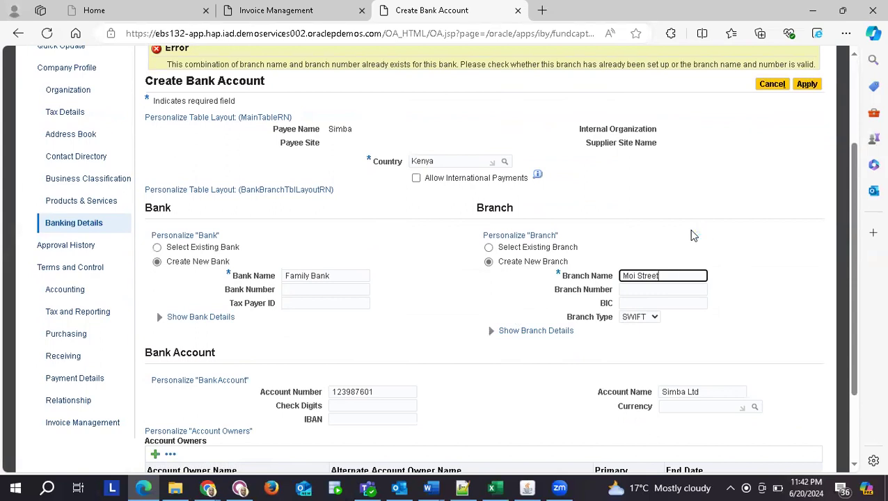
scroll(692, 233, up, 2)
click(807, 198)
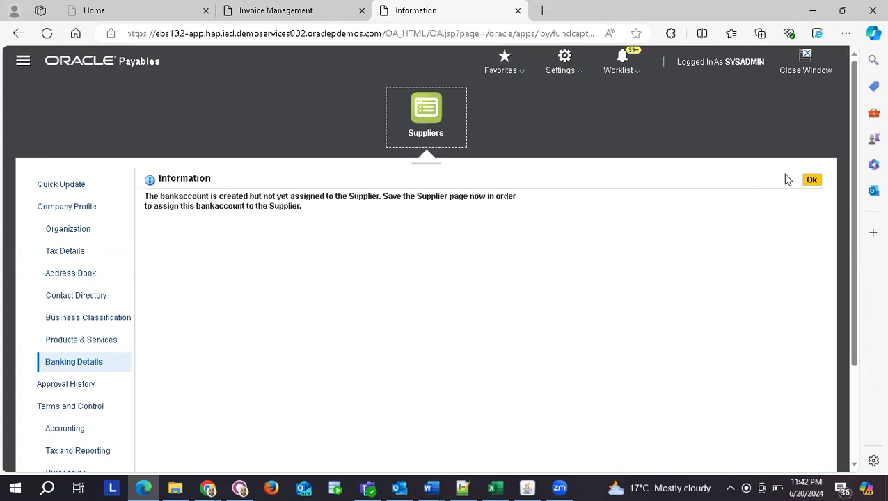
Acknowledge the bank account notice, save the supplier's banking details and review the assigned account.
click(811, 181)
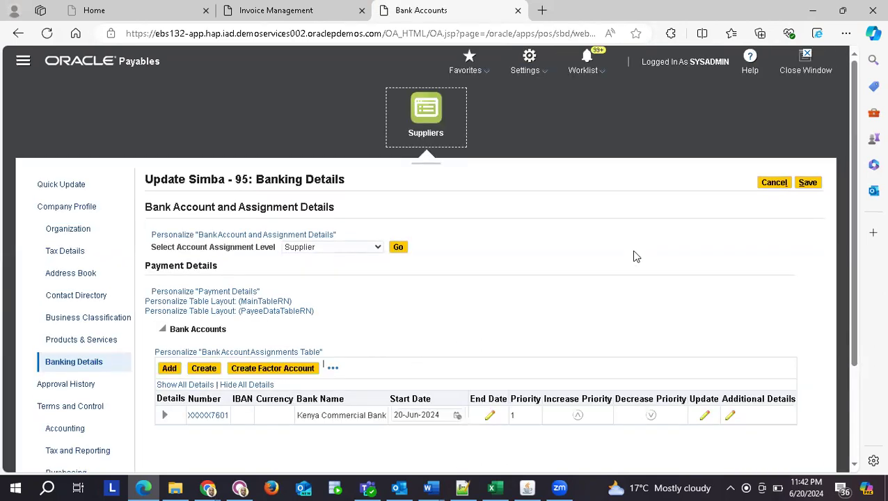
scroll(634, 251, down, 1)
click(810, 157)
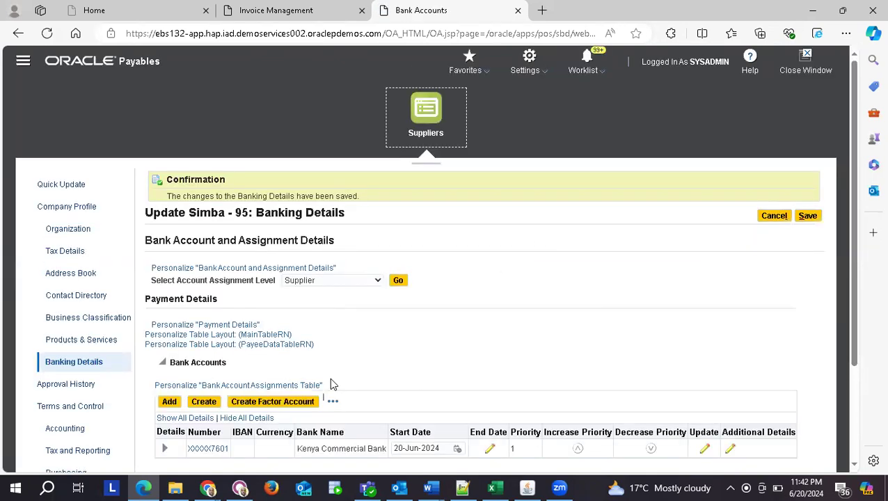
scroll(432, 384, down, 1)
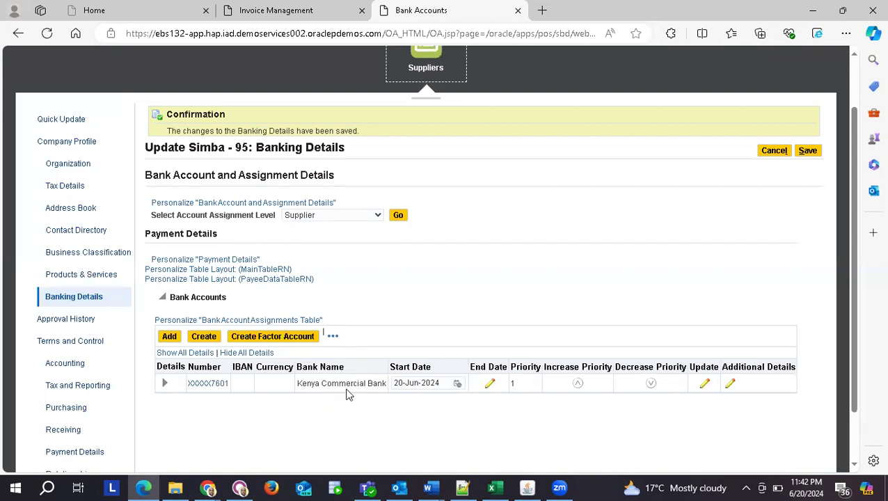
scroll(428, 311, down, 1)
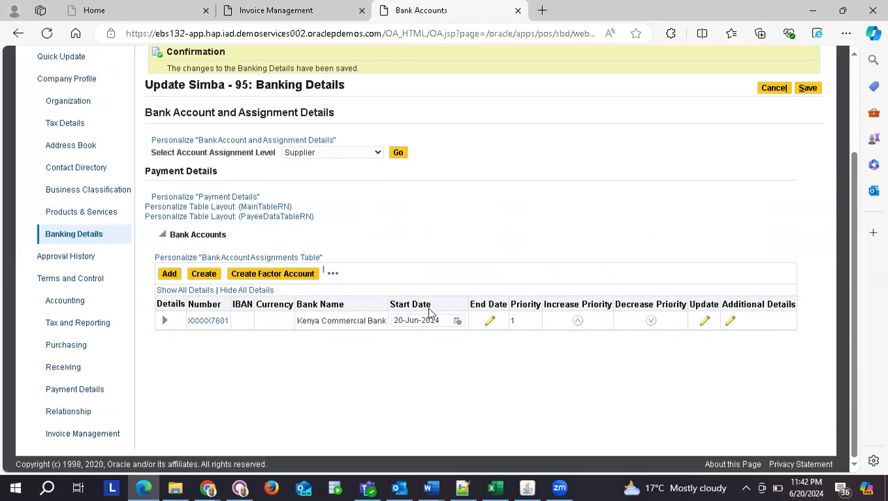
scroll(430, 314, up, 3)
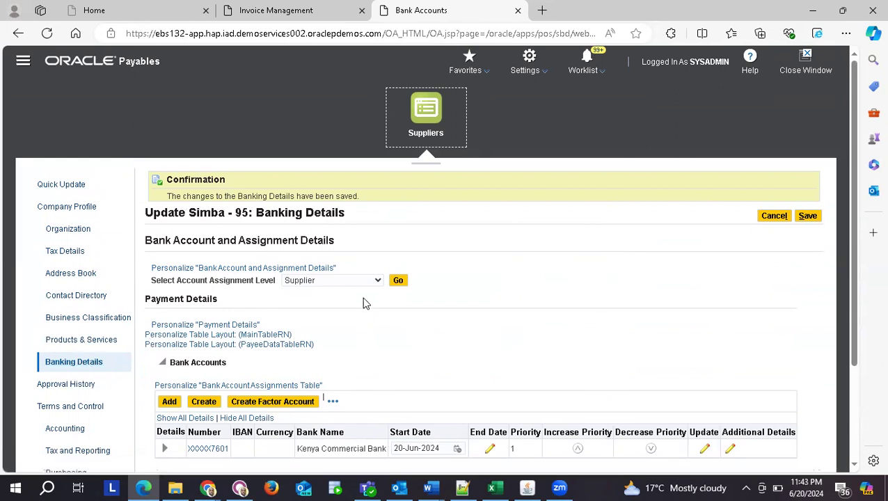
Save the supplier's banking details again and open the assigned Kenya Commercial Bank account for updating to review its details.
click(807, 217)
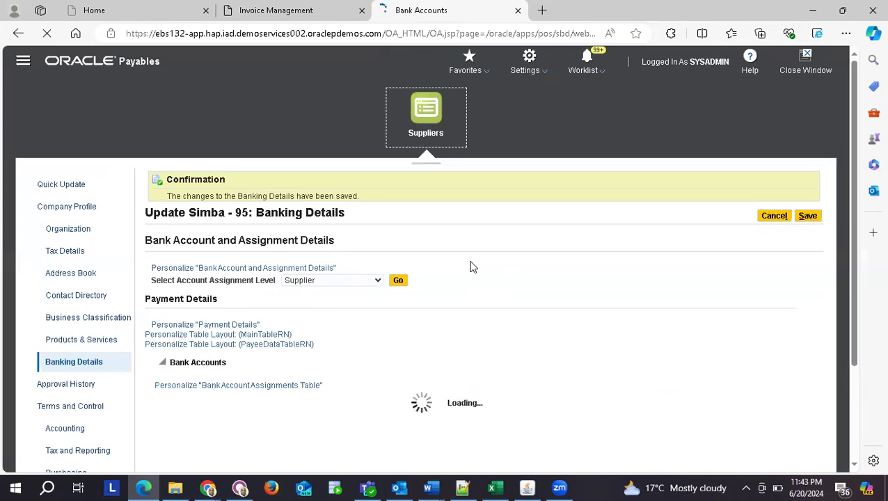
scroll(472, 267, down, 2)
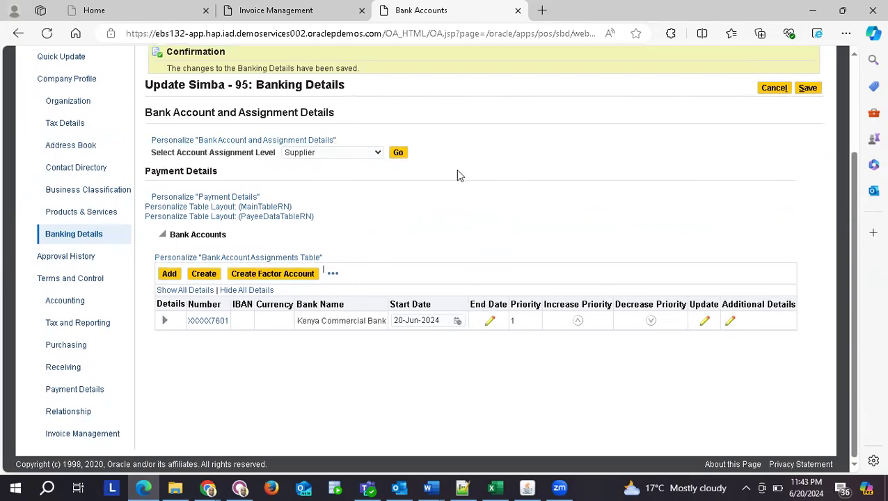
click(704, 324)
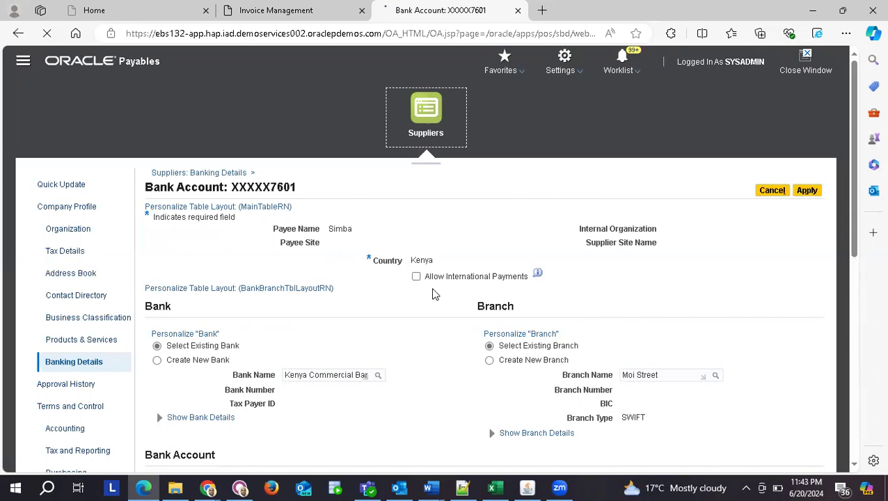
scroll(432, 294, down, 2)
scroll(432, 294, up, 1)
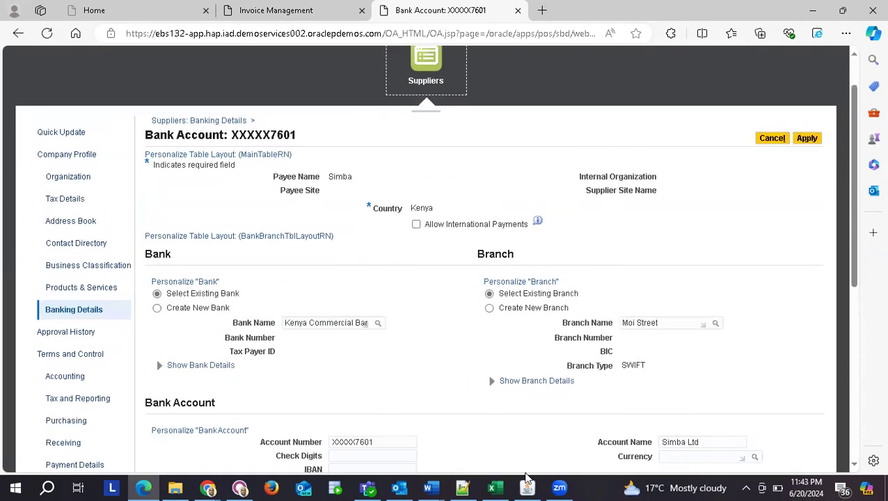
Switch to the Oracle Applications forms window and expand the invoice entry functions in the Payables navigator.
click(527, 487)
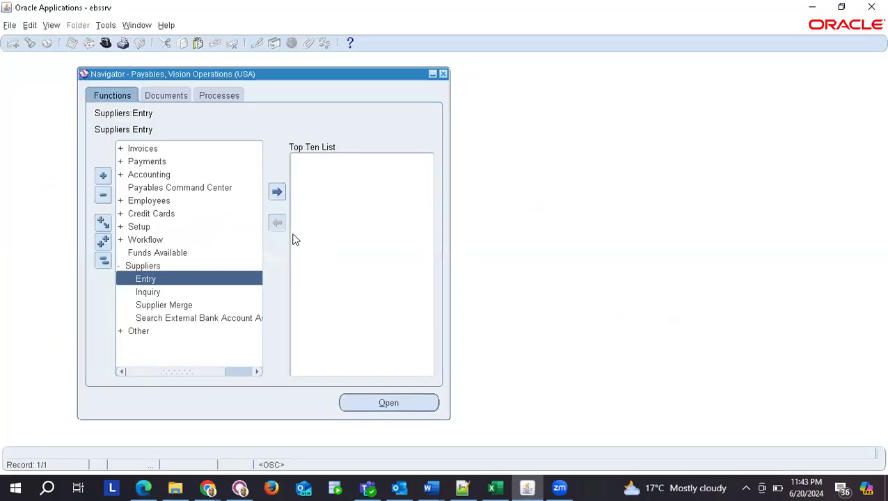
click(153, 151)
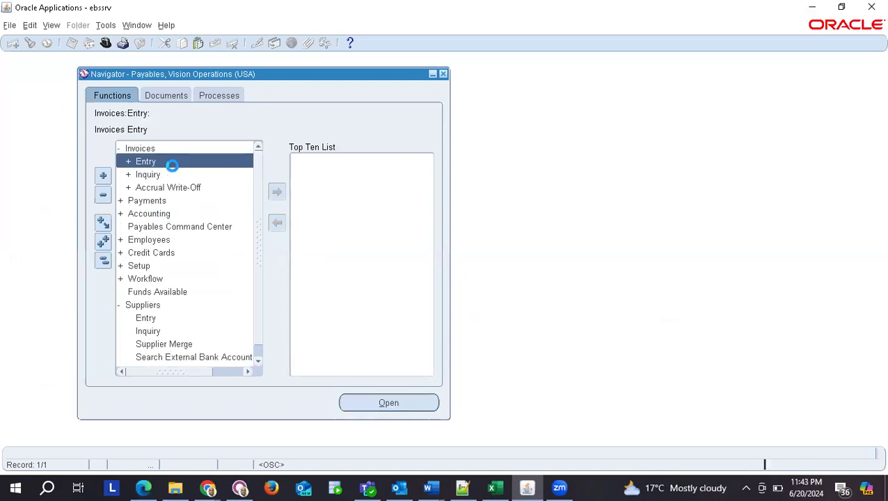
double_click(152, 161)
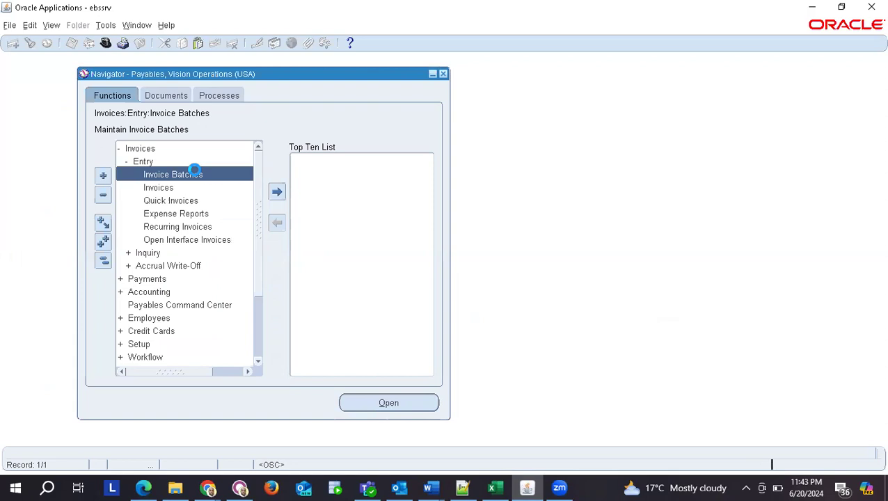
Examine the Invoices and Invoice Batches entry forms, dismiss the invoice search and return to the navigator.
click(171, 190)
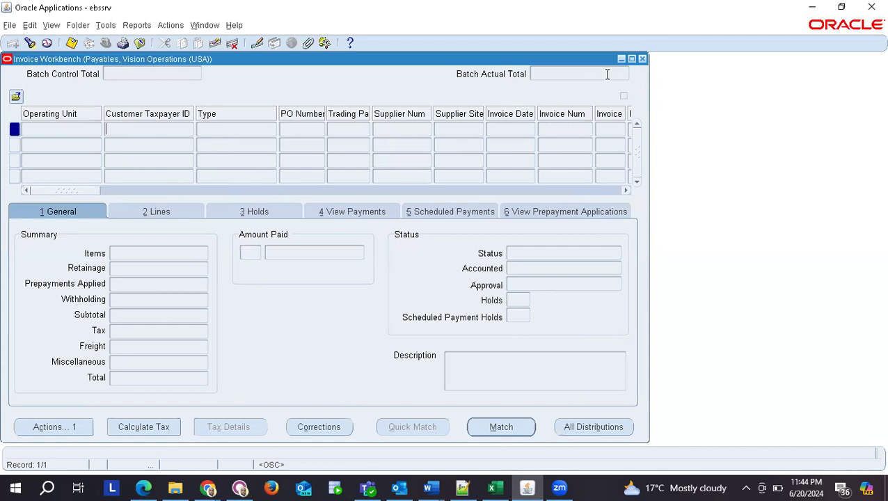
click(643, 60)
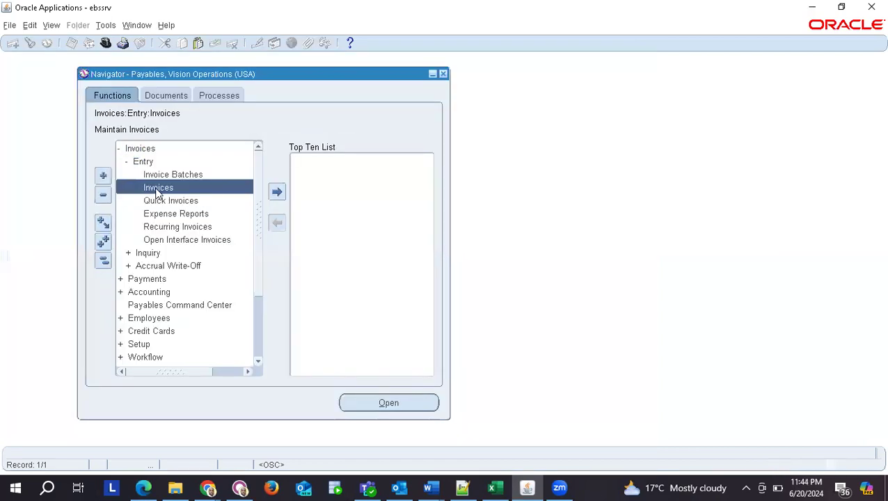
click(172, 175)
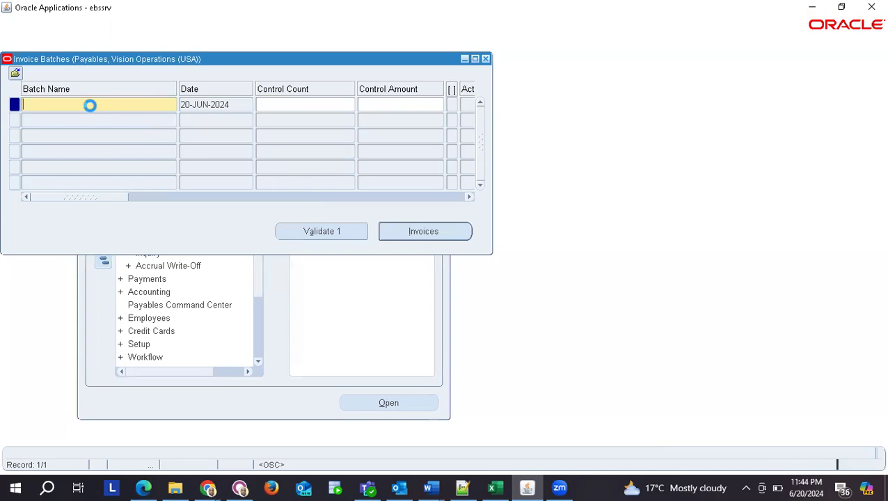
drag(216, 64, 420, 163)
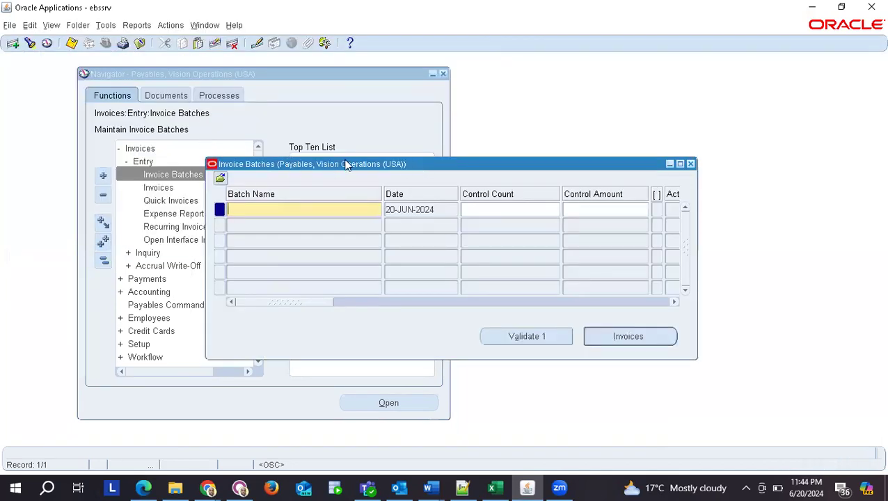
drag(346, 165, 431, 182)
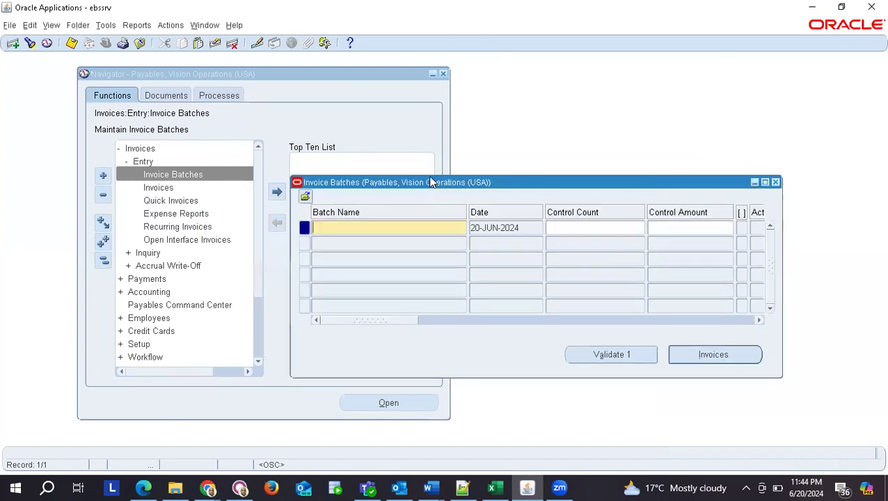
double_click(159, 188)
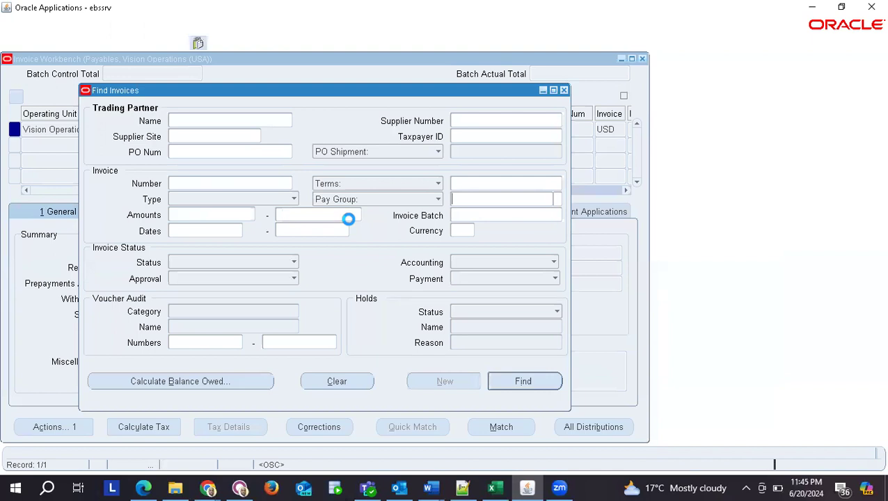
click(564, 89)
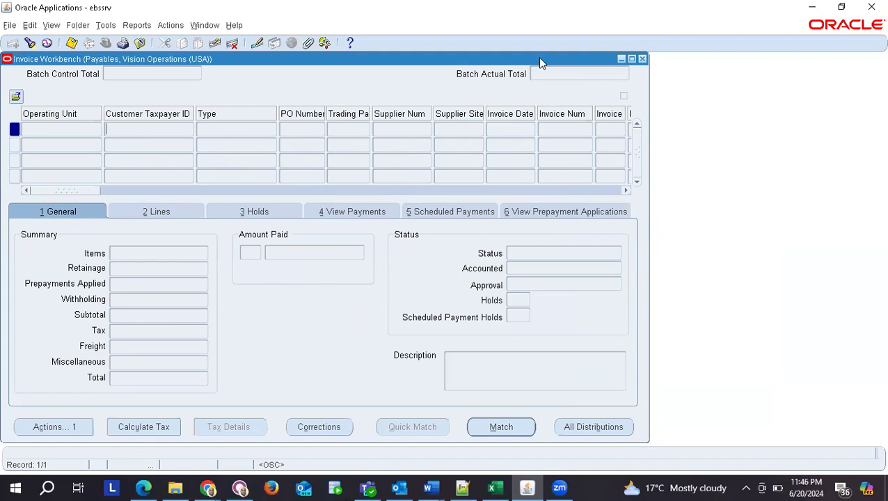
drag(538, 57, 648, 74)
click(95, 90)
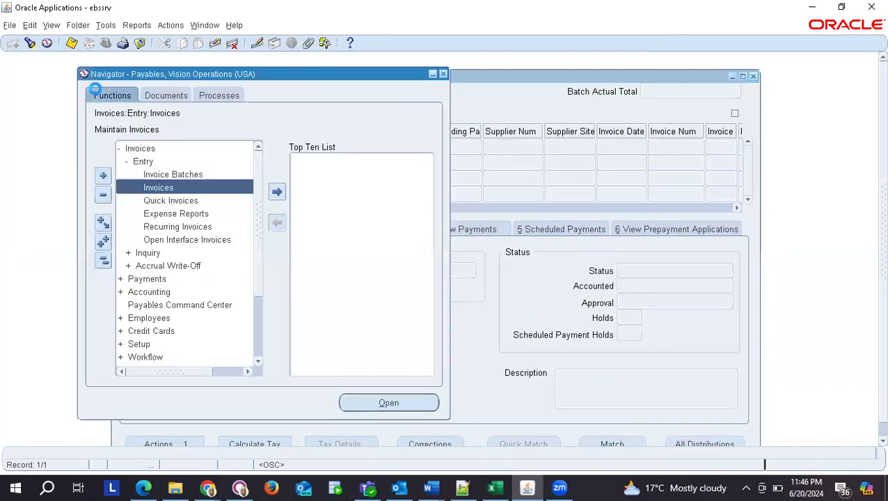
Create an invoice batch named Test Simba and open its invoices in the Invoice Workbench.
click(172, 174)
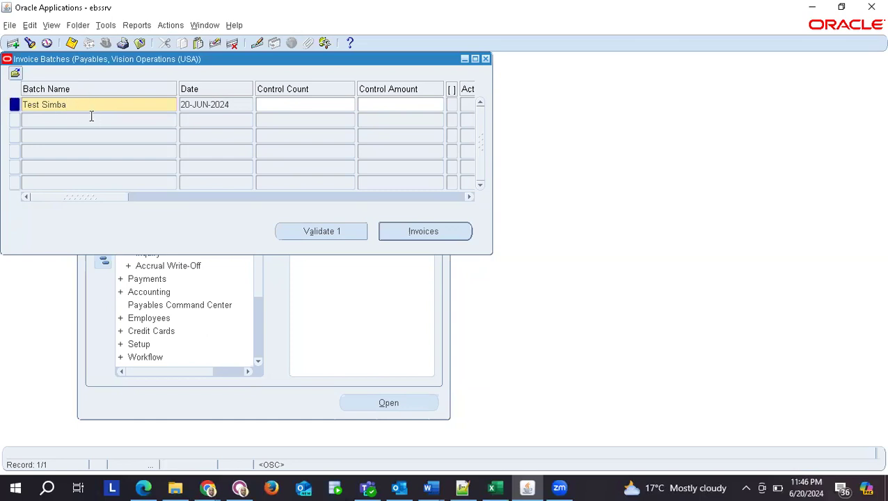
click(426, 232)
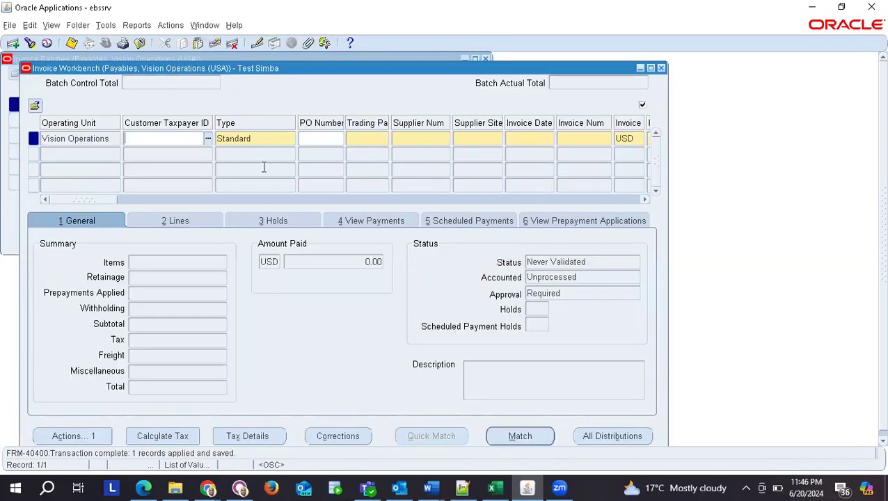
Assign supplier number 95 (Simba) to the standard invoice and widen the supplier site column.
click(367, 137)
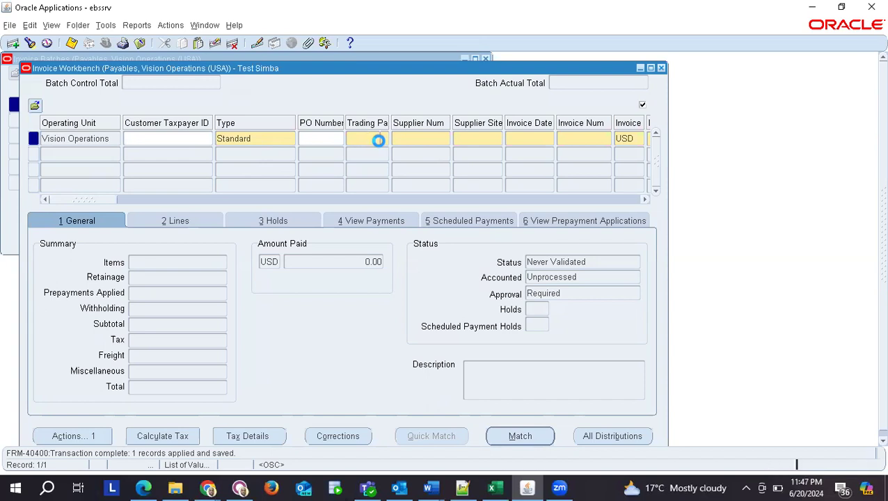
click(413, 138)
click(463, 139)
click(420, 137)
click(422, 137)
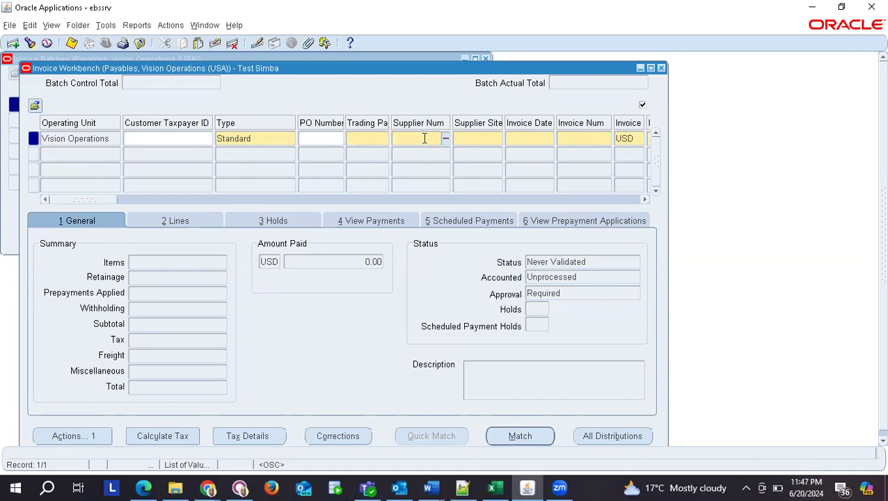
text(95)
key(Tab)
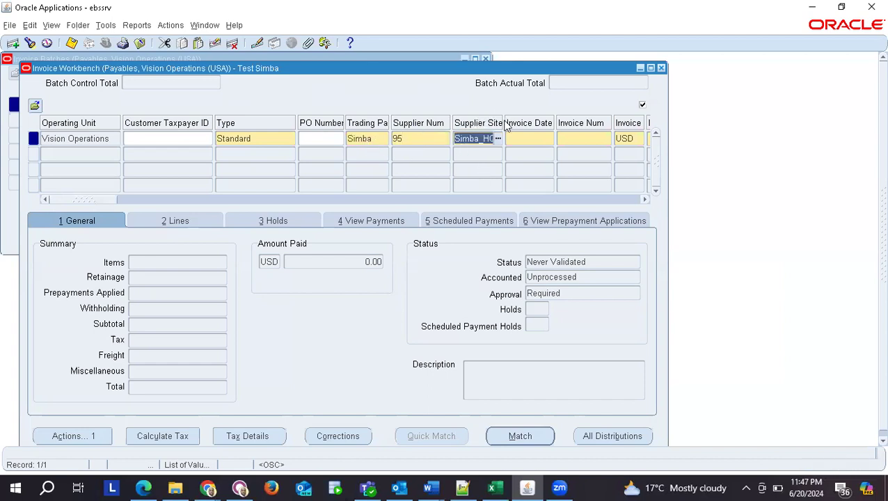
drag(502, 120, 523, 120)
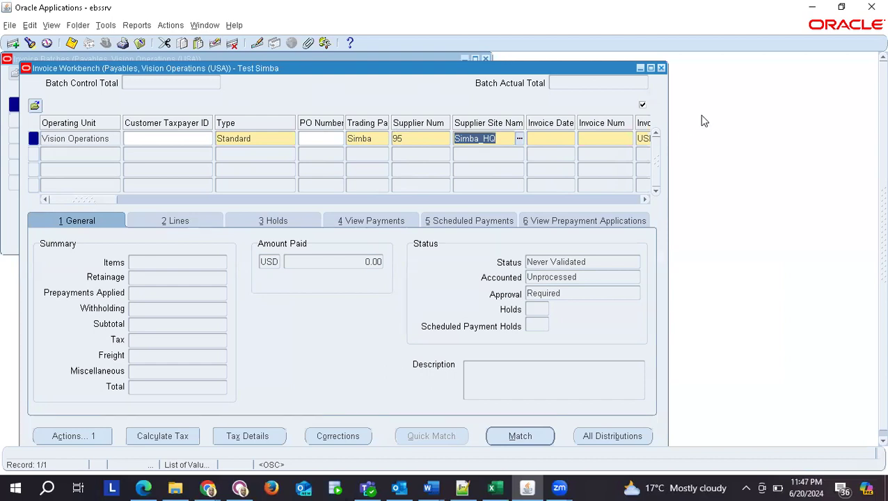
click(717, 62)
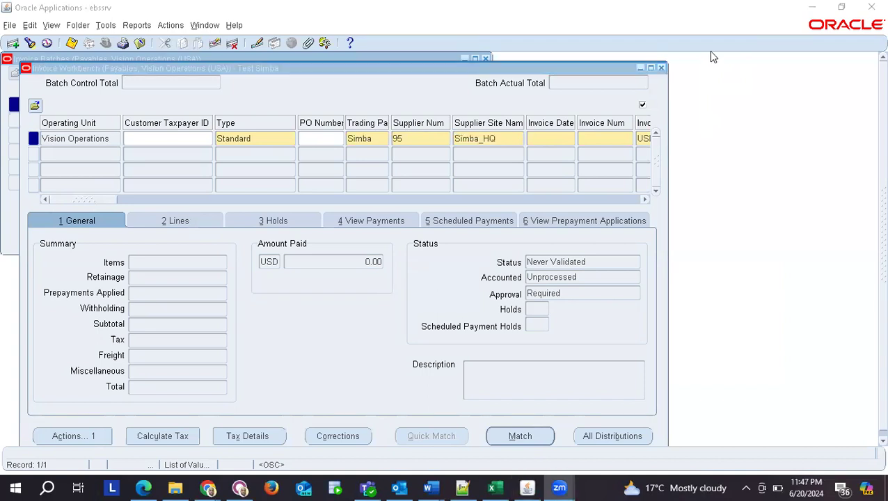